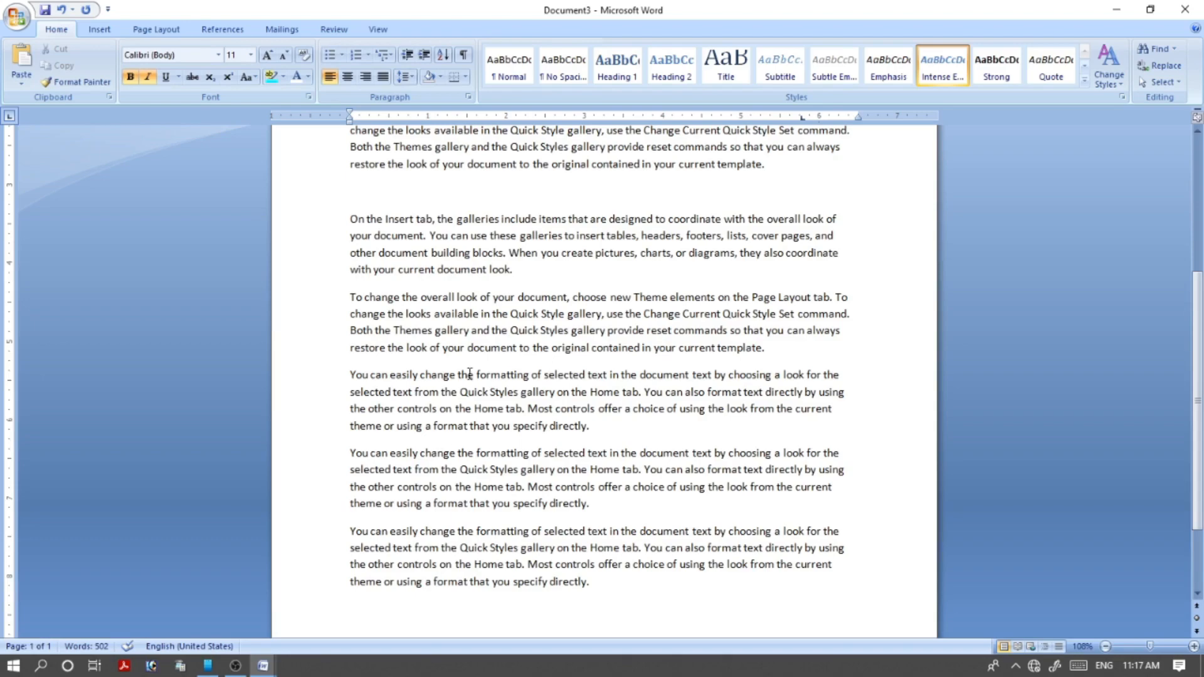
# - Open the detailed column settings for the document and move the dialog aside
pyautogui.scroll(5, 470, 374)
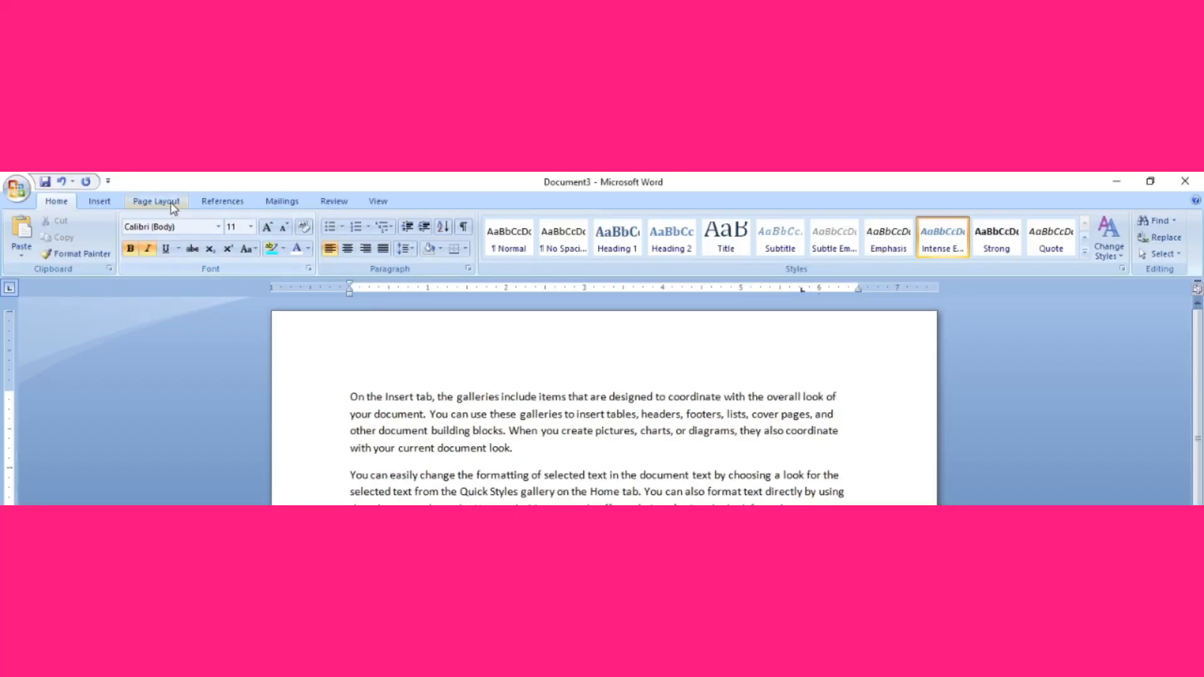
pyautogui.click(173, 34)
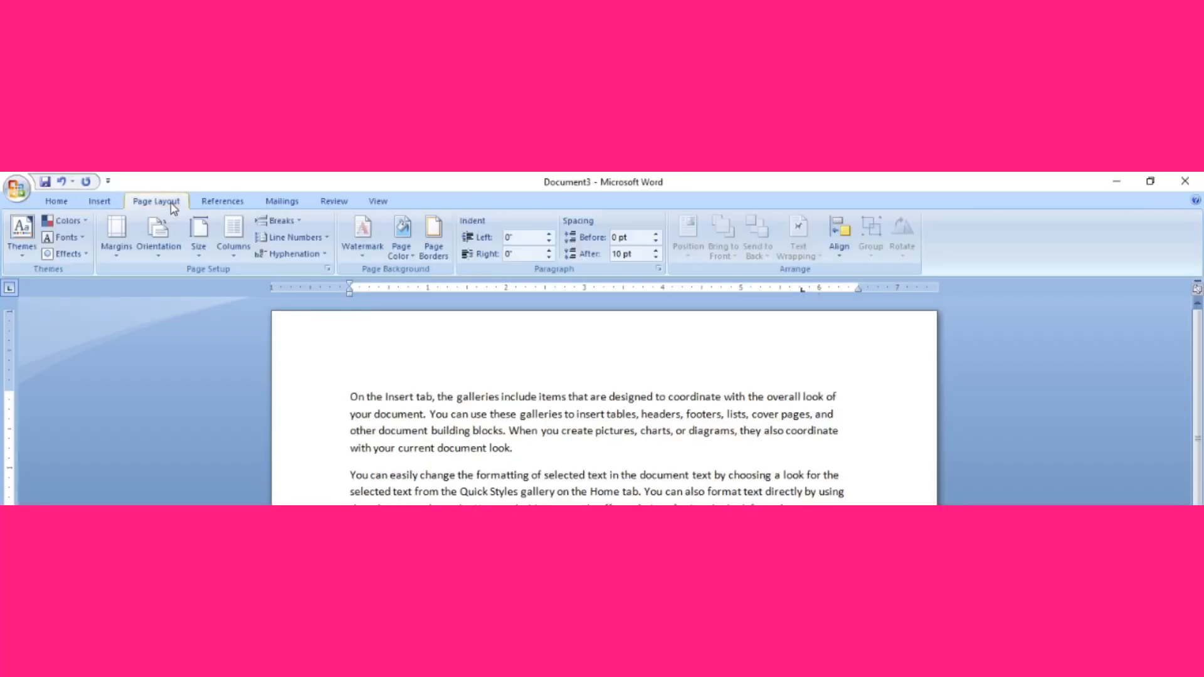
pyautogui.click(233, 259)
pyautogui.click(232, 259)
pyautogui.click(234, 260)
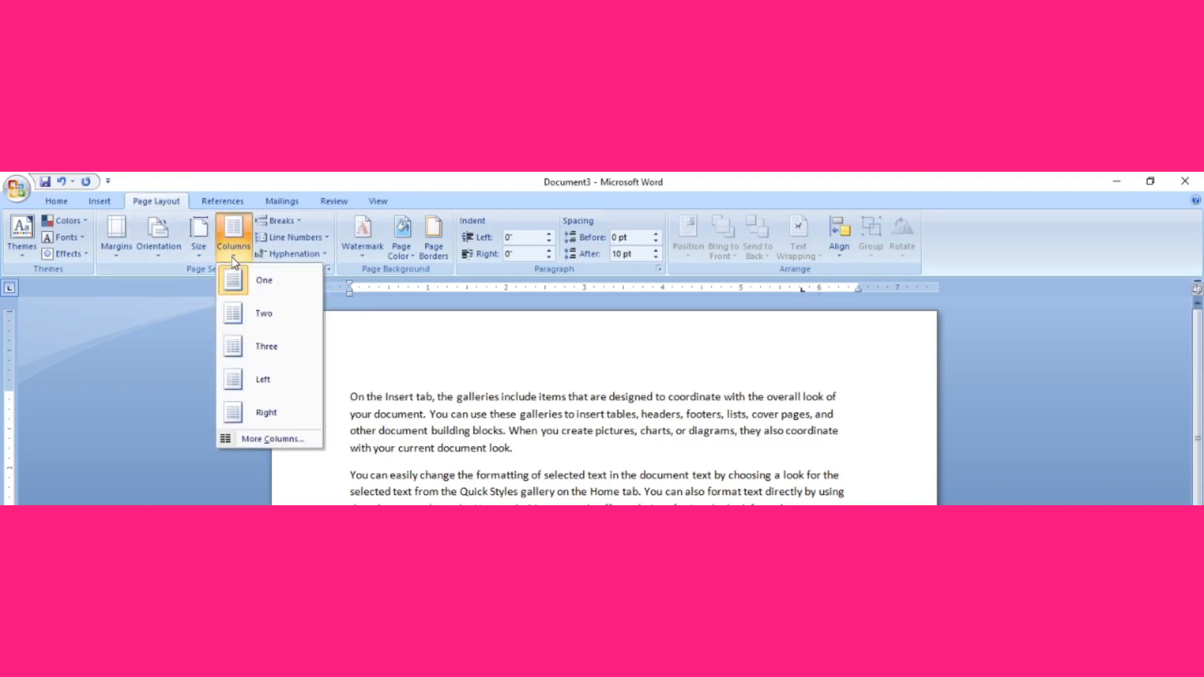
pyautogui.click(252, 439)
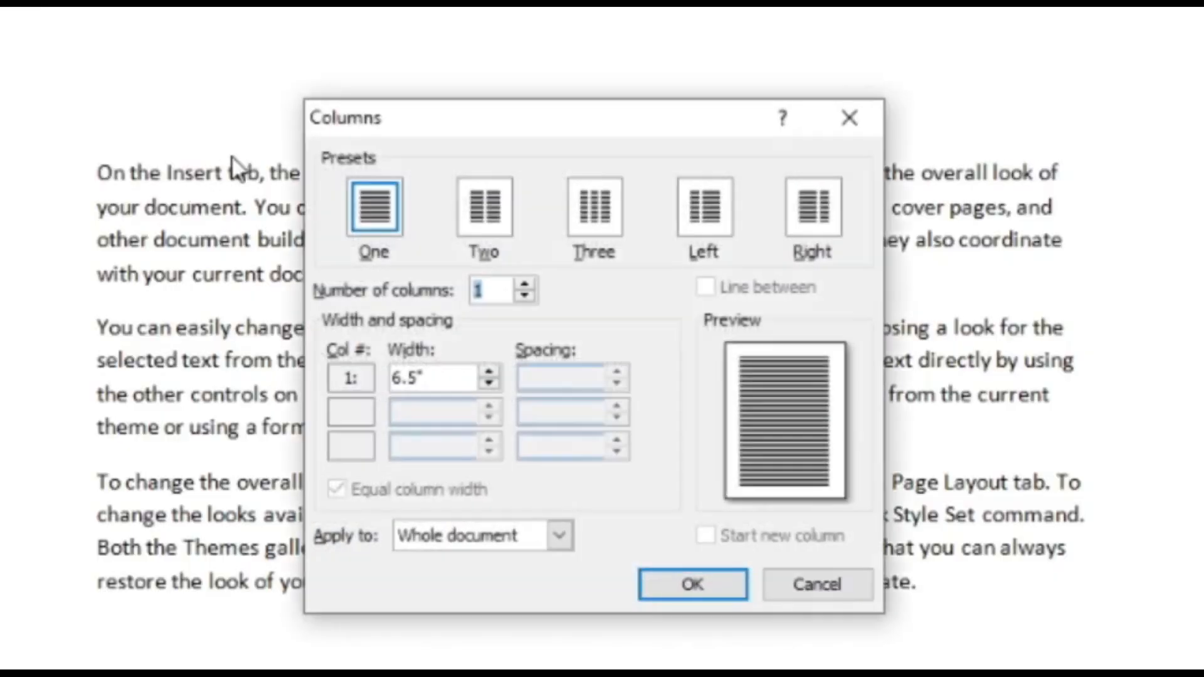
pyautogui.moveTo(503, 120); pyautogui.dragTo(412, 102)
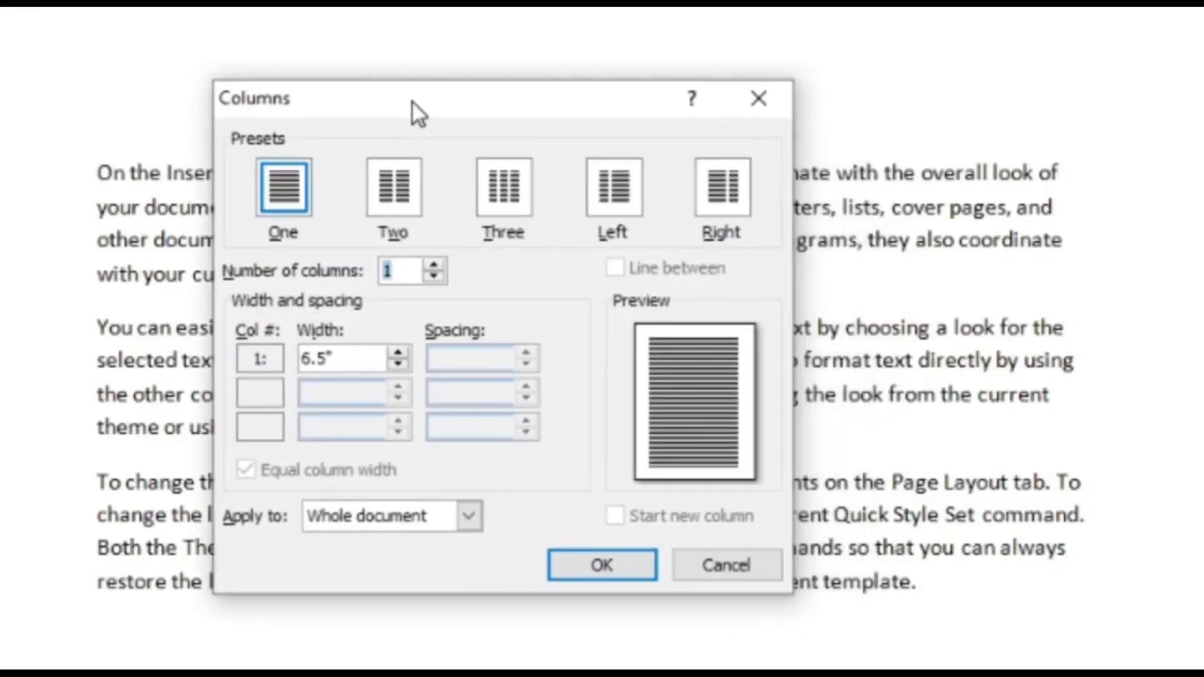
# - Try the Two, Three, Left and Right column presets one after another
pyautogui.click(393, 186)
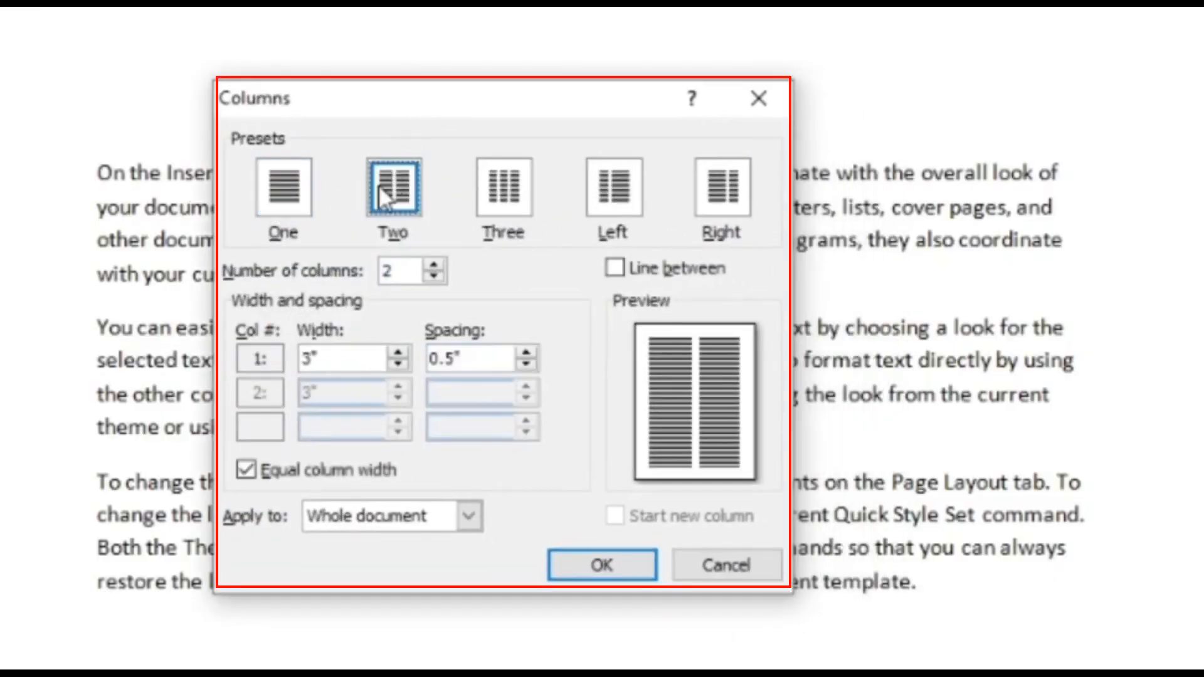
pyautogui.click(505, 194)
pyautogui.click(611, 194)
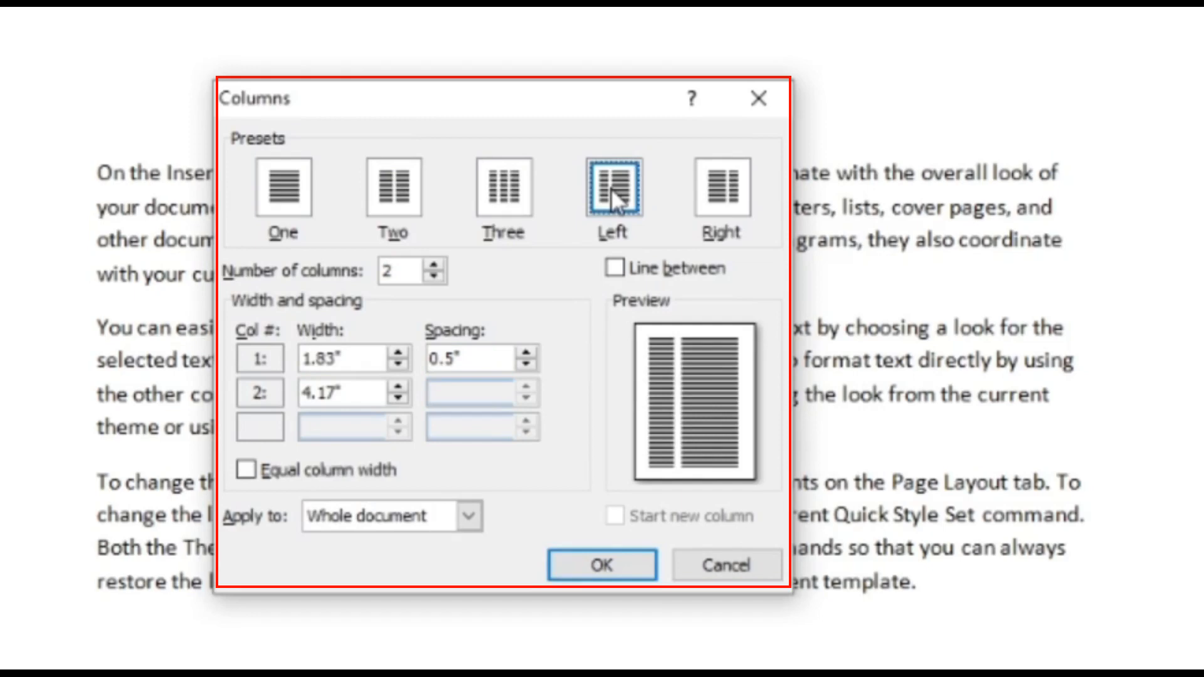
pyautogui.click(713, 187)
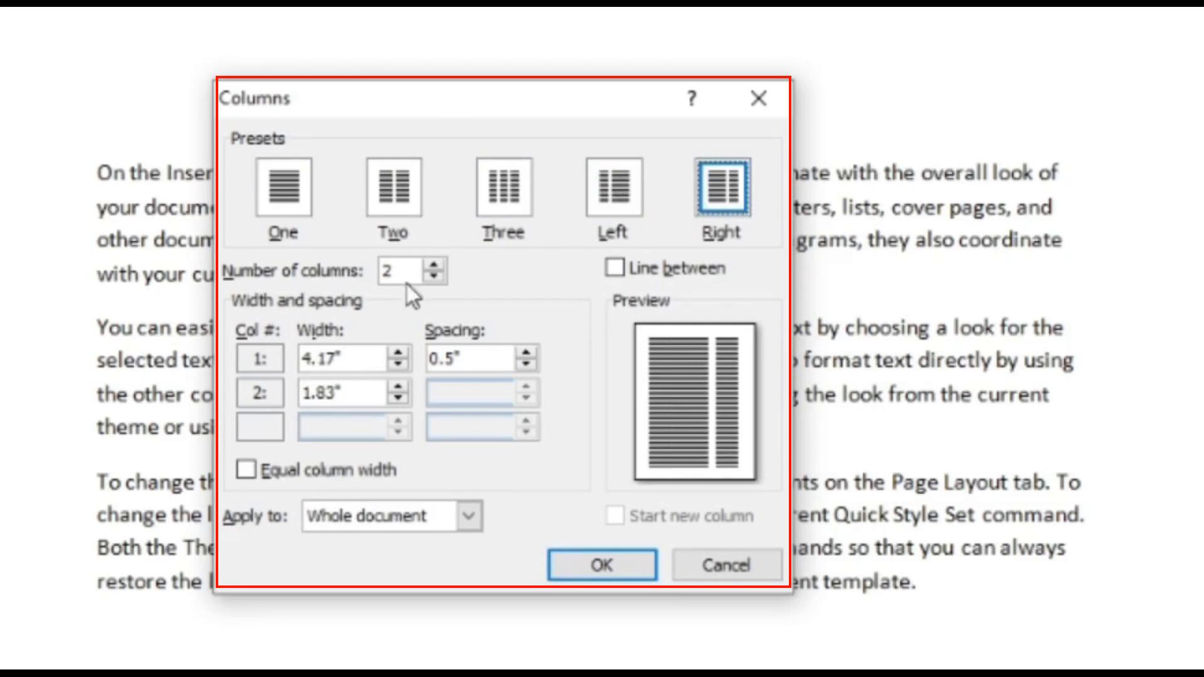
# - Try 5 as the number of columns, and the Two preset with and without a line between the columns
pyautogui.doubleClick(380, 273)
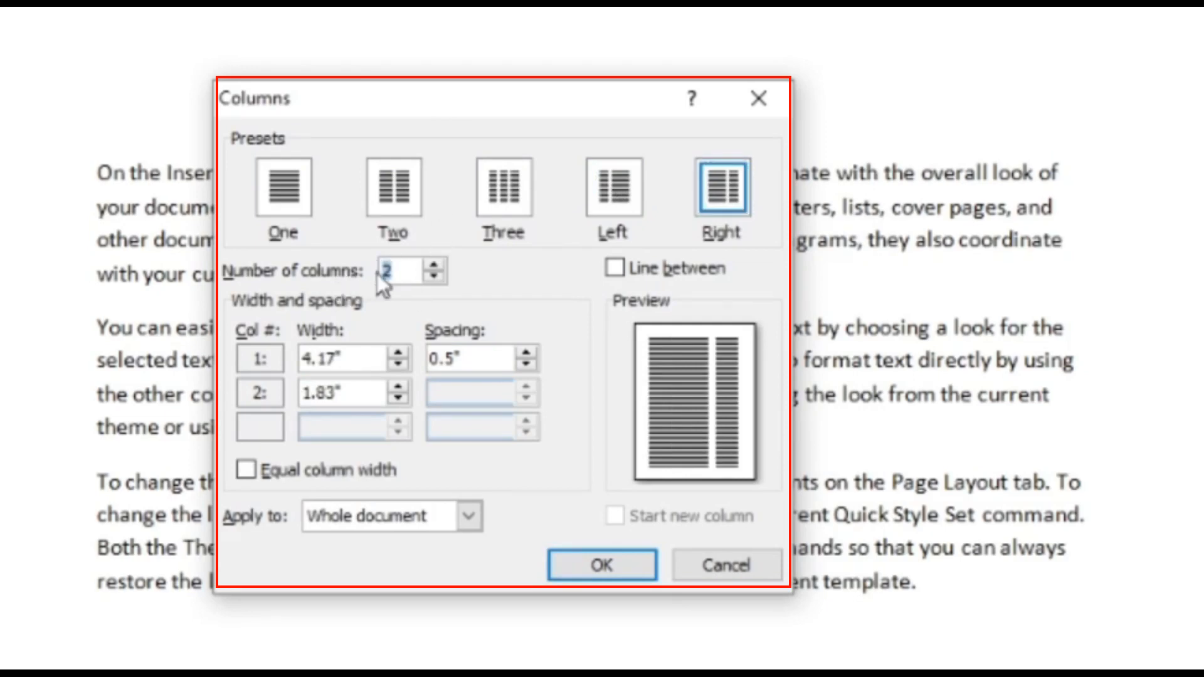
pyautogui.write('5')
pyautogui.click(393, 187)
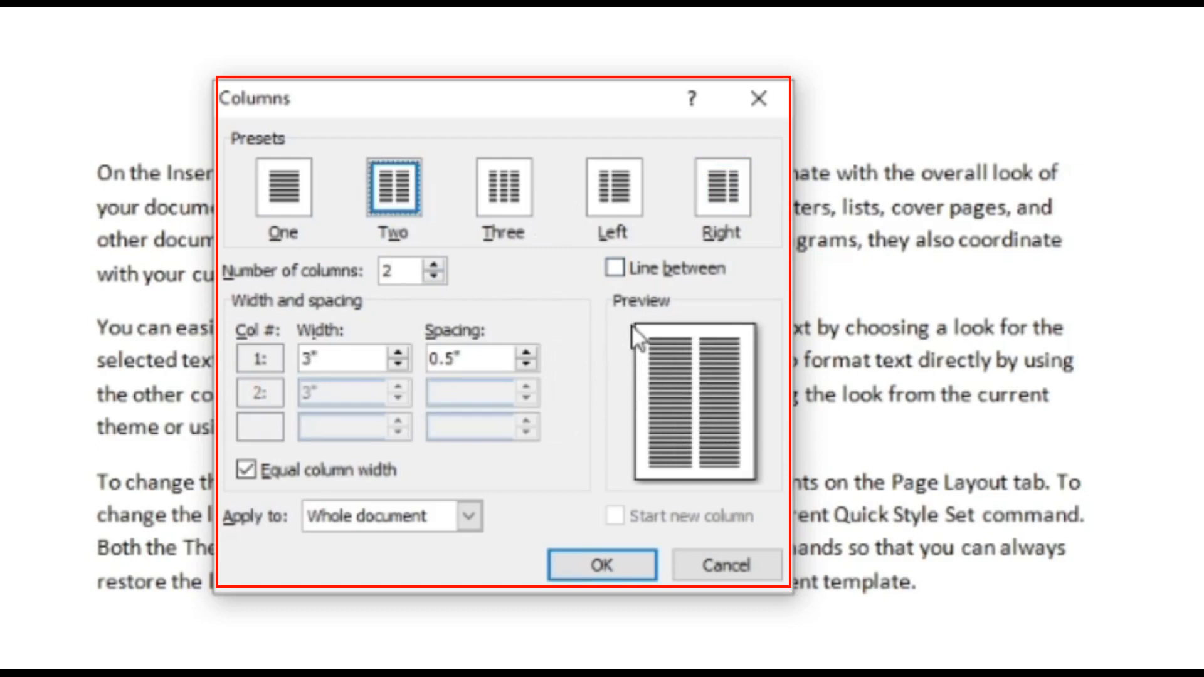
pyautogui.click(613, 269)
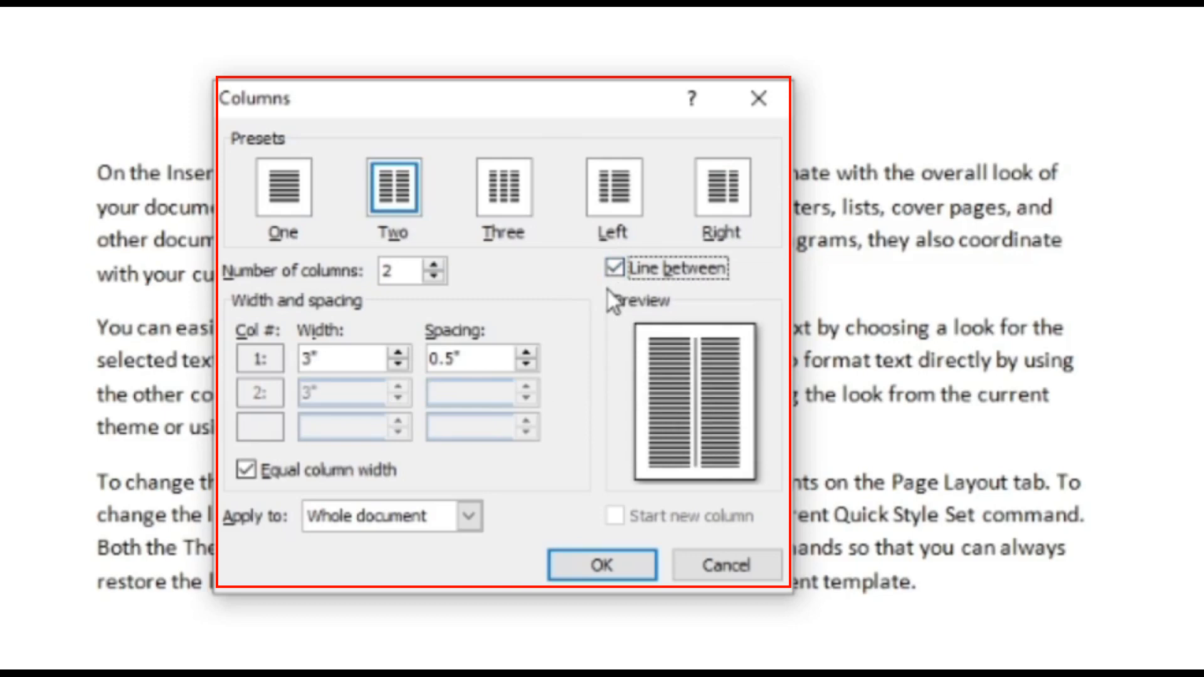
pyautogui.click(613, 270)
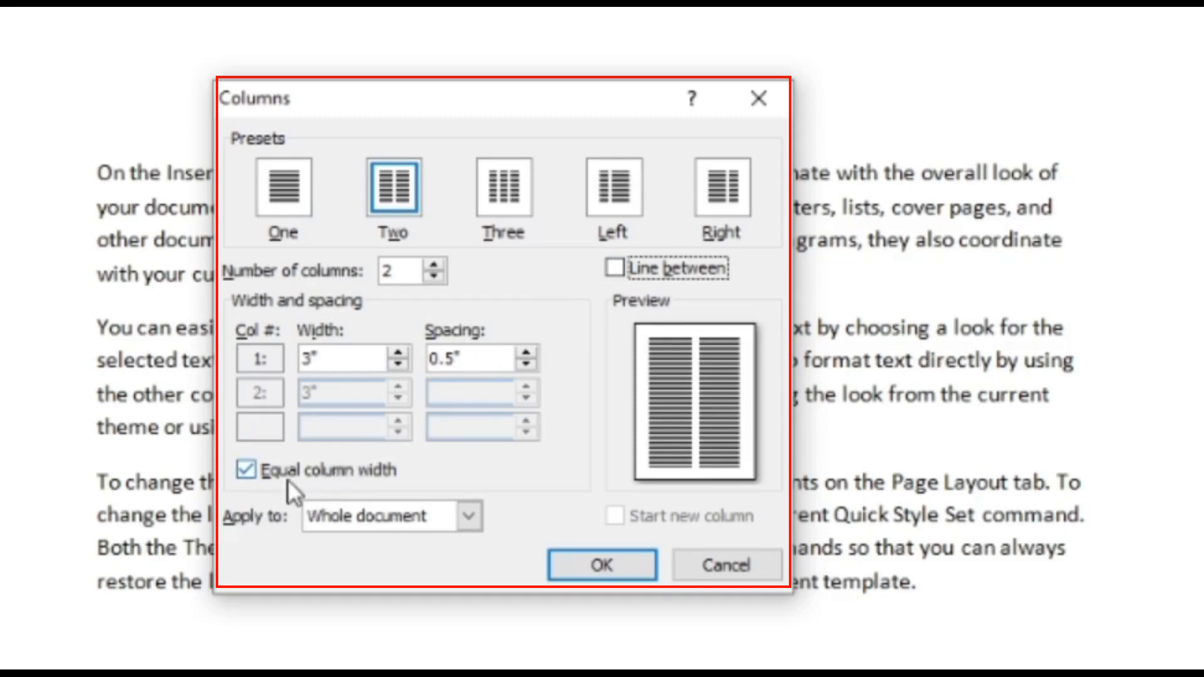
# - Turn off equal column width and try a width of 5 for the first column
pyautogui.click(245, 471)
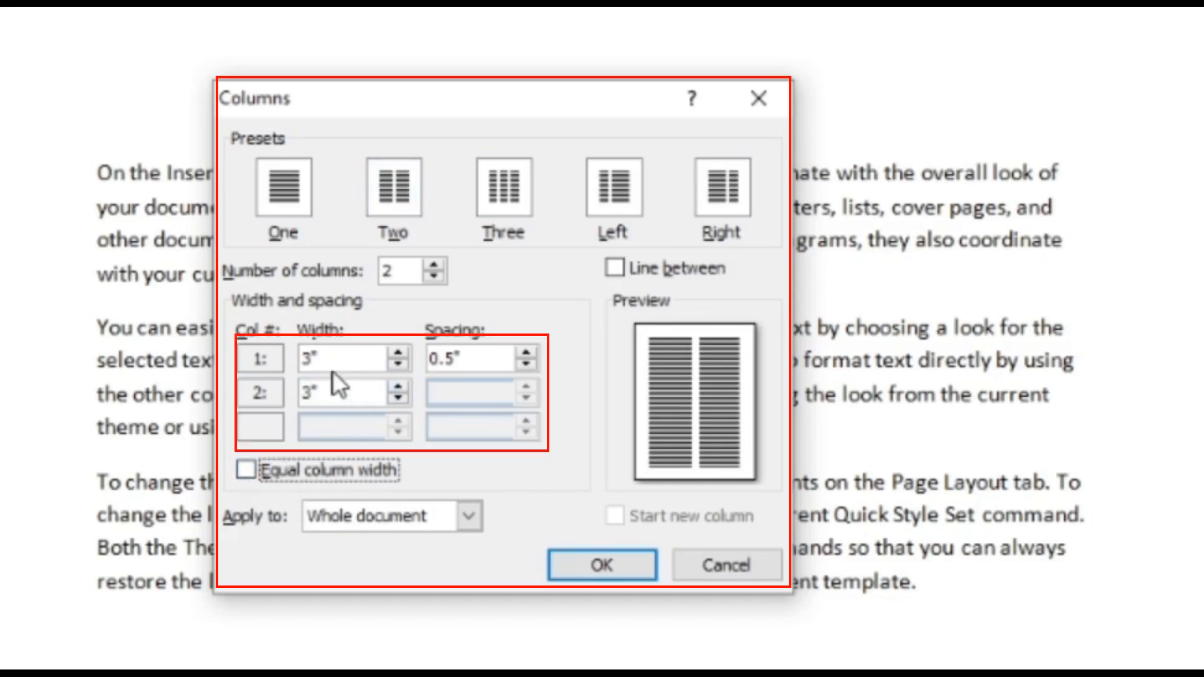
pyautogui.click(306, 358)
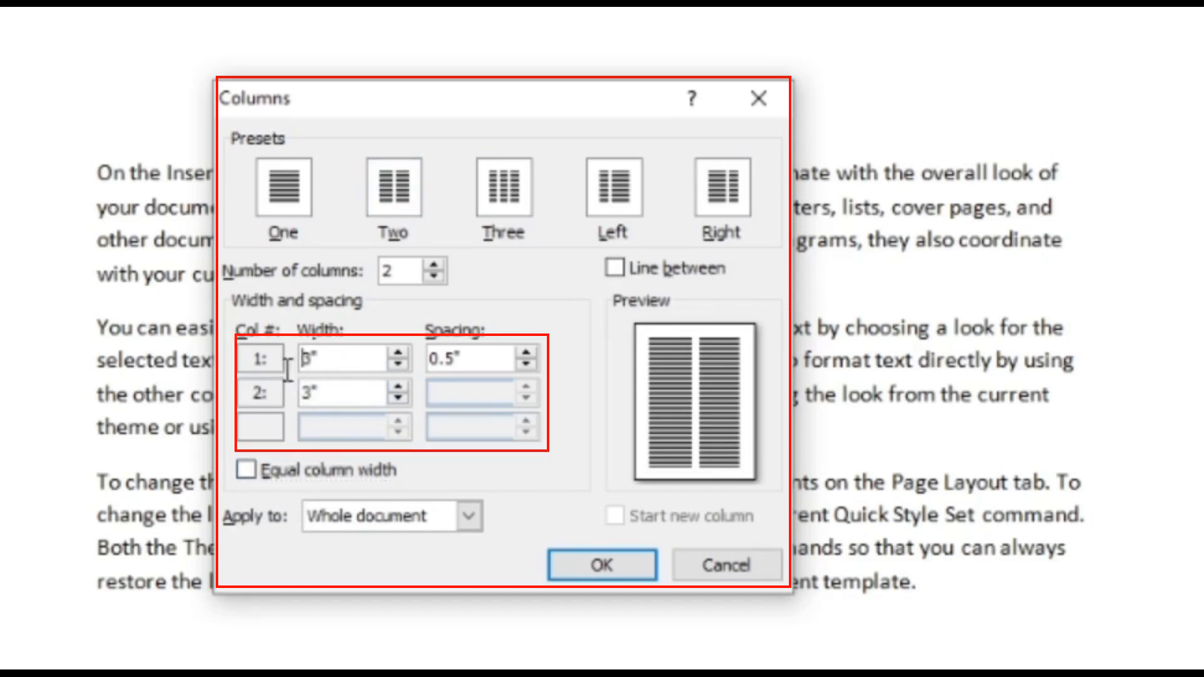
pyautogui.doubleClick(306, 359)
pyautogui.write('5')
pyautogui.press('Tab')
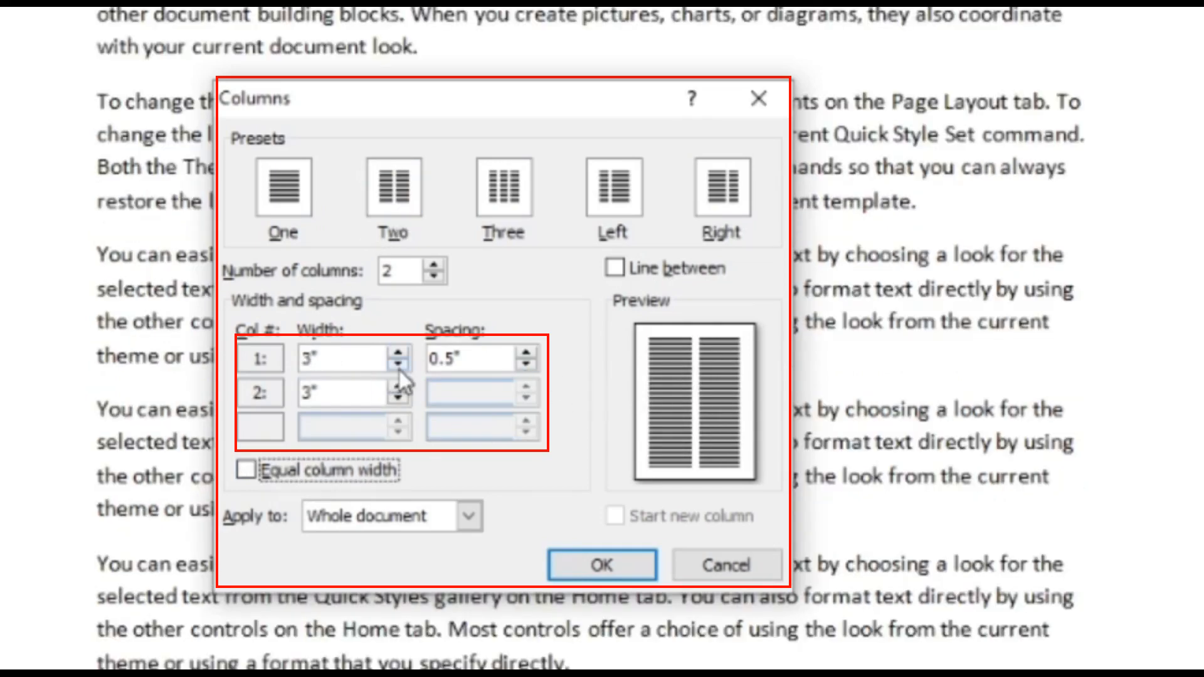
# - Enter 10+ as the first column's width and clear the entry
pyautogui.moveTo(331, 357); pyautogui.dragTo(306, 359)
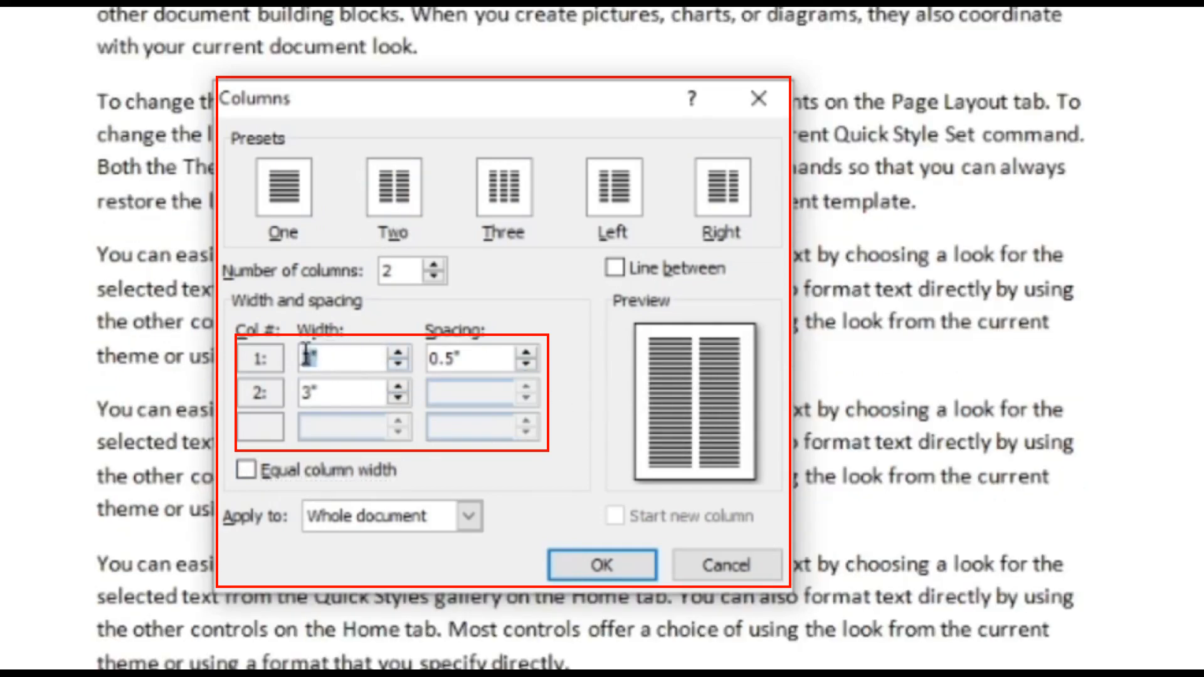
pyautogui.write('10+')
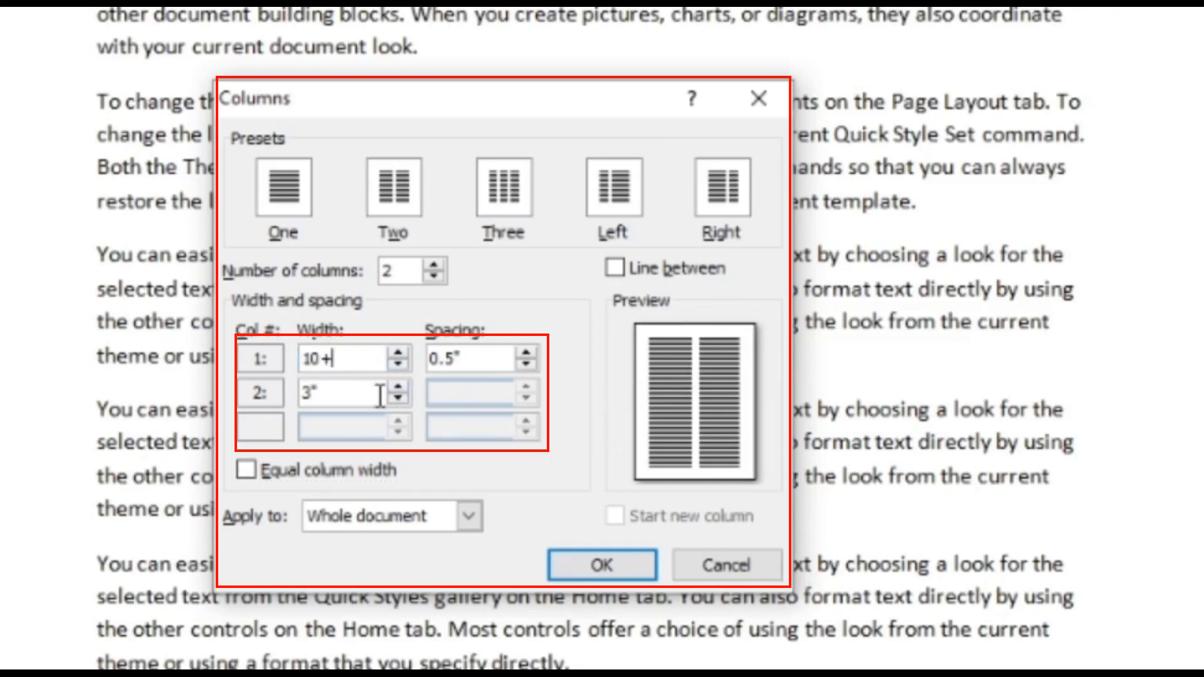
pyautogui.press('BackSpace')
pyautogui.press('BackSpace')
pyautogui.press('BackSpace')
# - Reapply the Two preset with unequal widths, setting the first column's width to 5" and its spacing to 1.5"
pyautogui.click(386, 198)
pyautogui.click(254, 471)
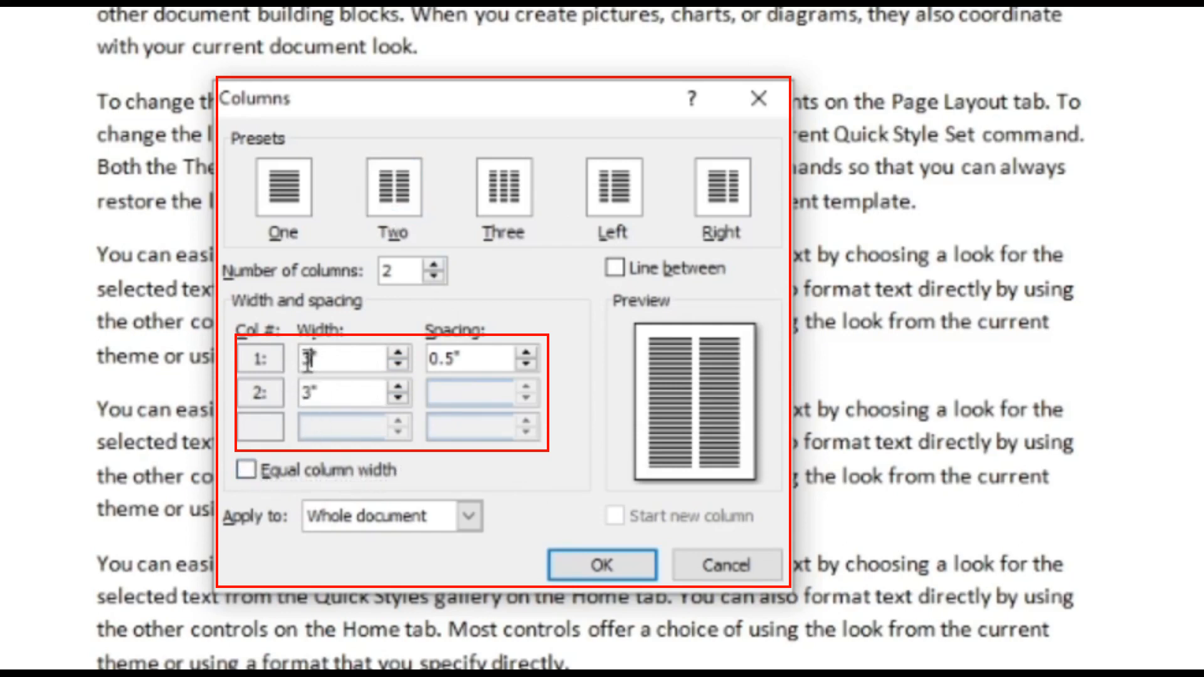
pyautogui.write('5')
pyautogui.click(433, 359)
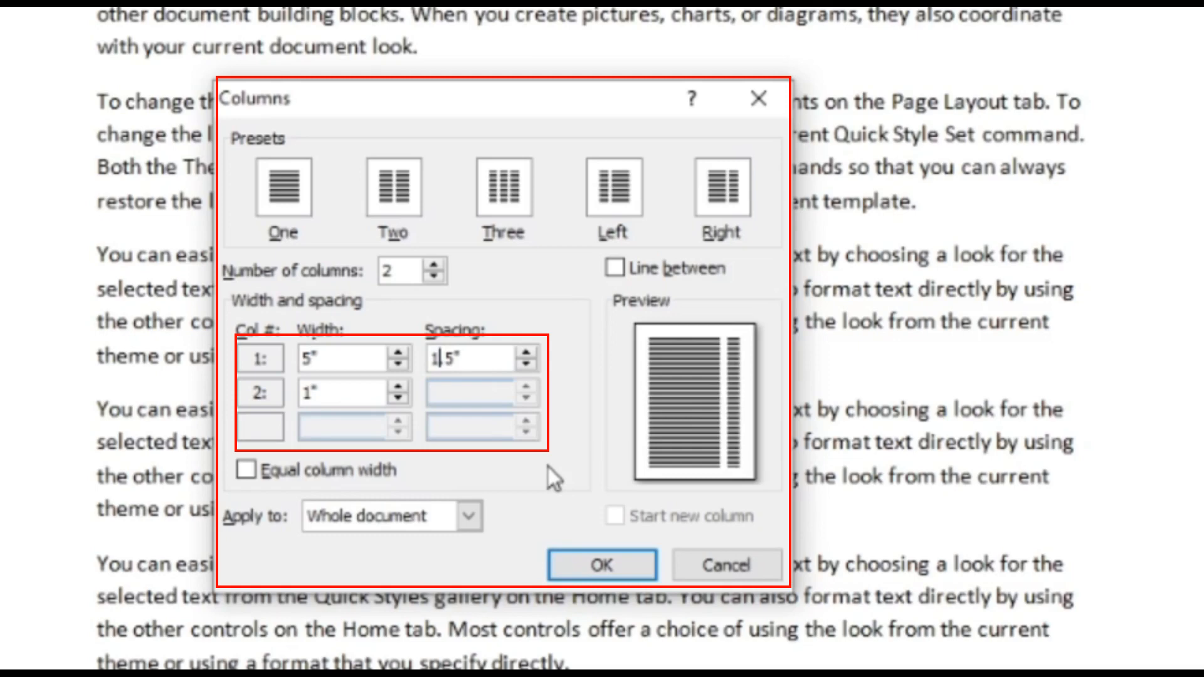
# - Format the whole document in three equal-width columns with a line between them
pyautogui.click(247, 470)
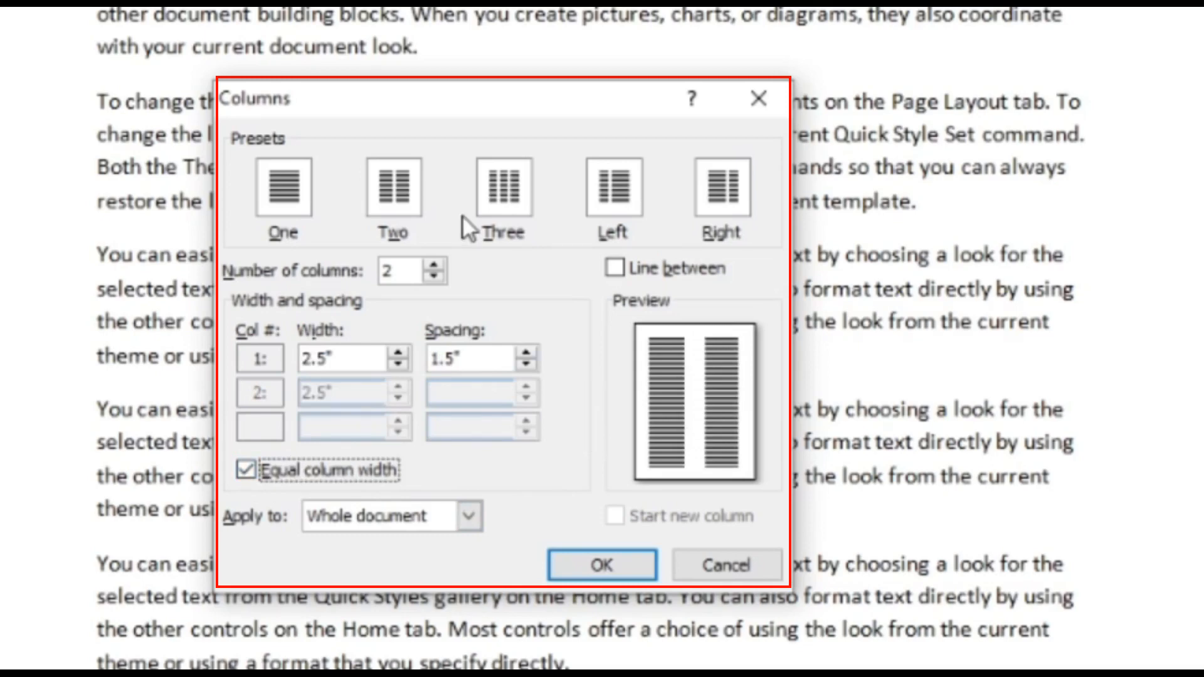
pyautogui.click(511, 207)
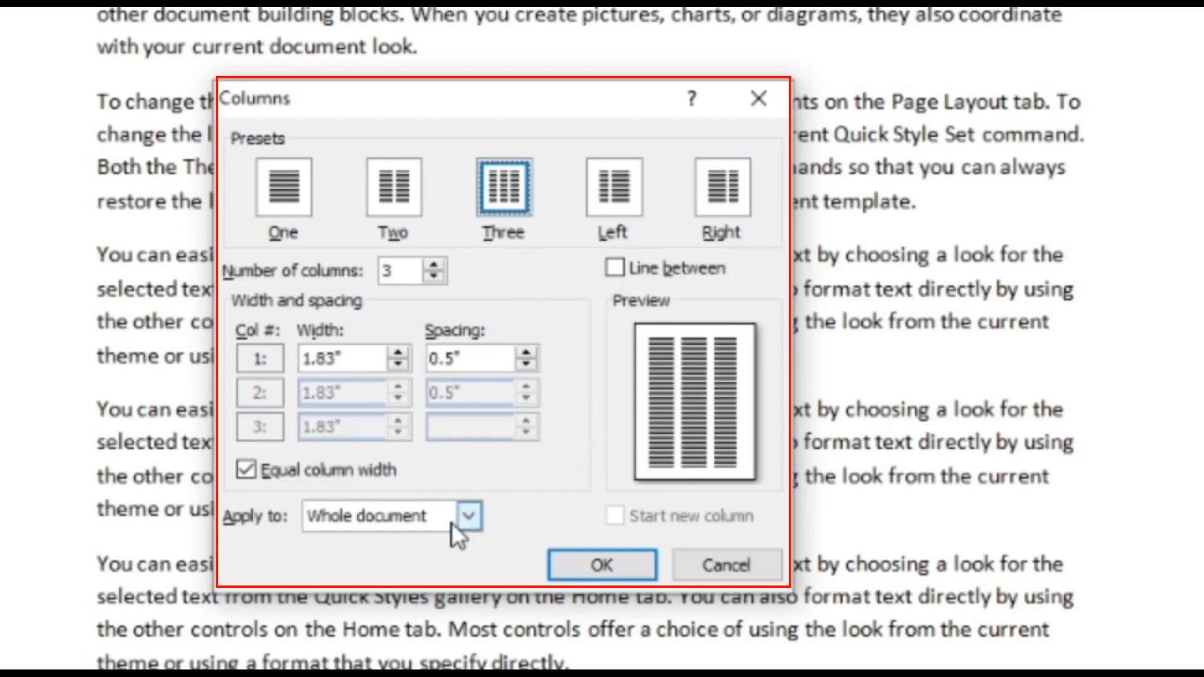
pyautogui.click(469, 516)
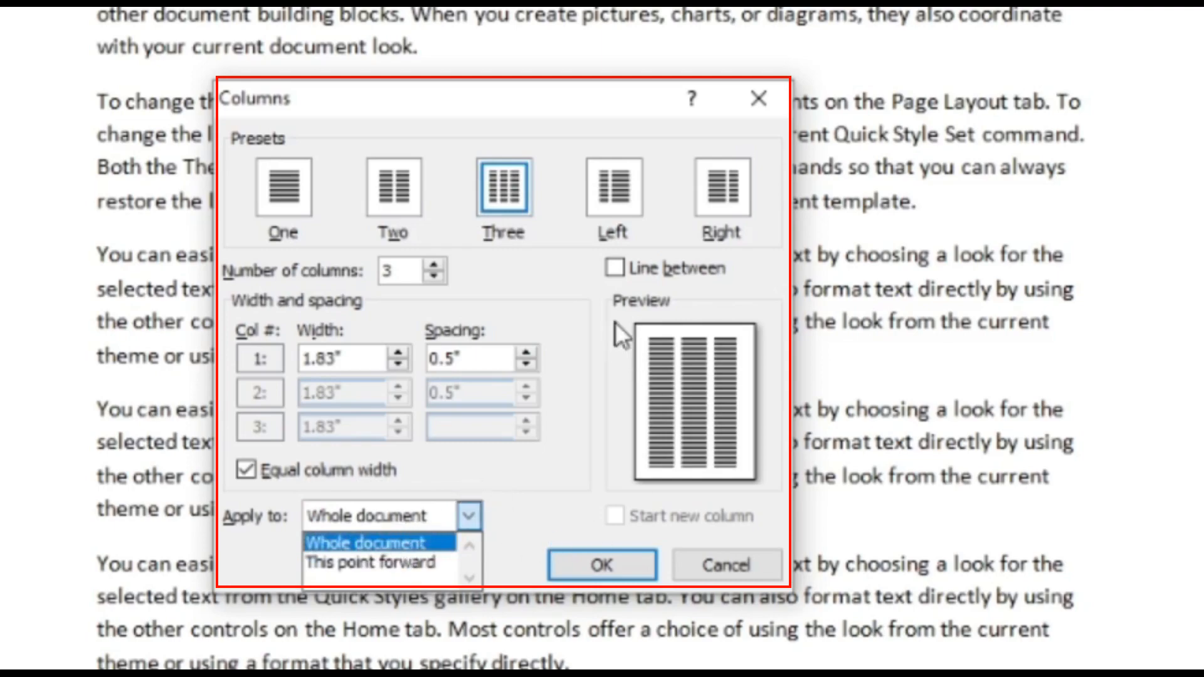
pyautogui.click(616, 267)
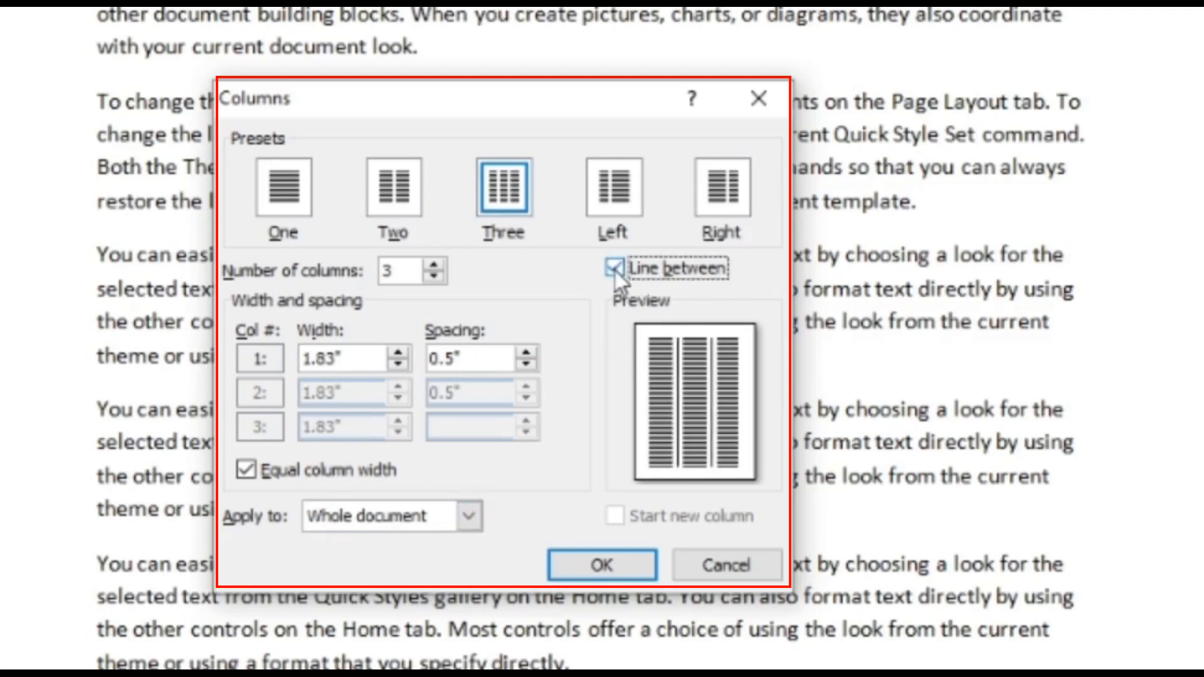
pyautogui.click(615, 568)
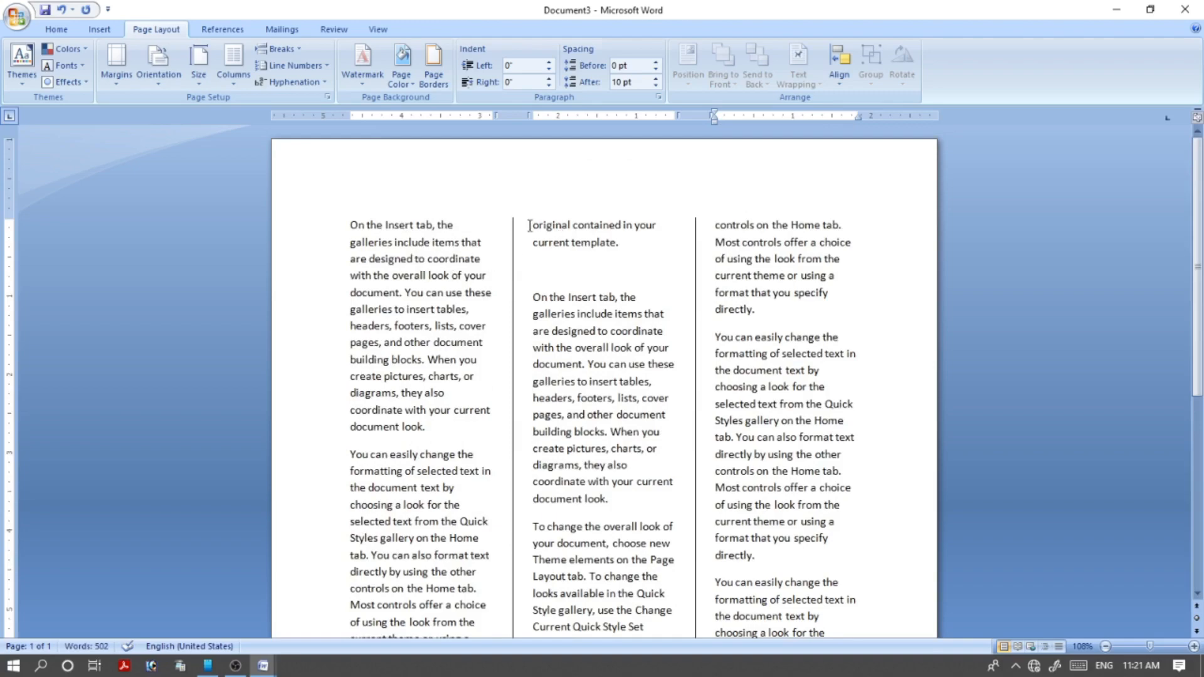
# - Look over the three-column page and undo the column formatting
pyautogui.scroll(-6, 532, 324)
pyautogui.scroll(6, 540, 324)
pyautogui.hotkey('ctrl', 'z')
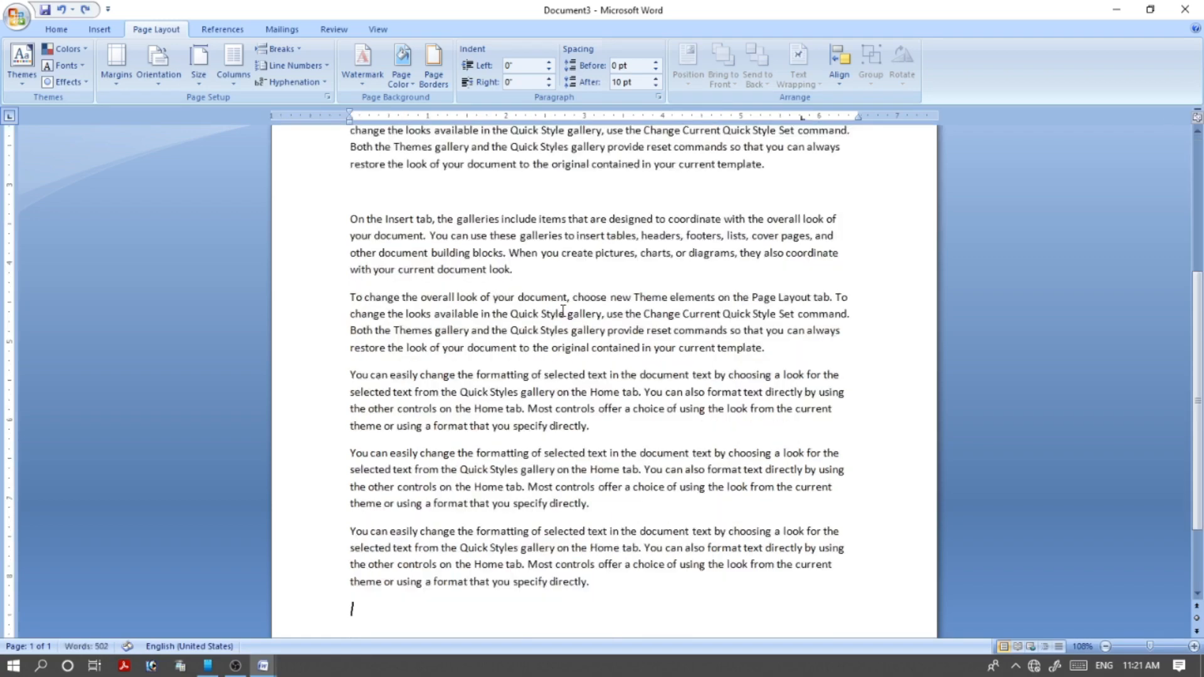
pyautogui.hotkey('ctrl', 'z')
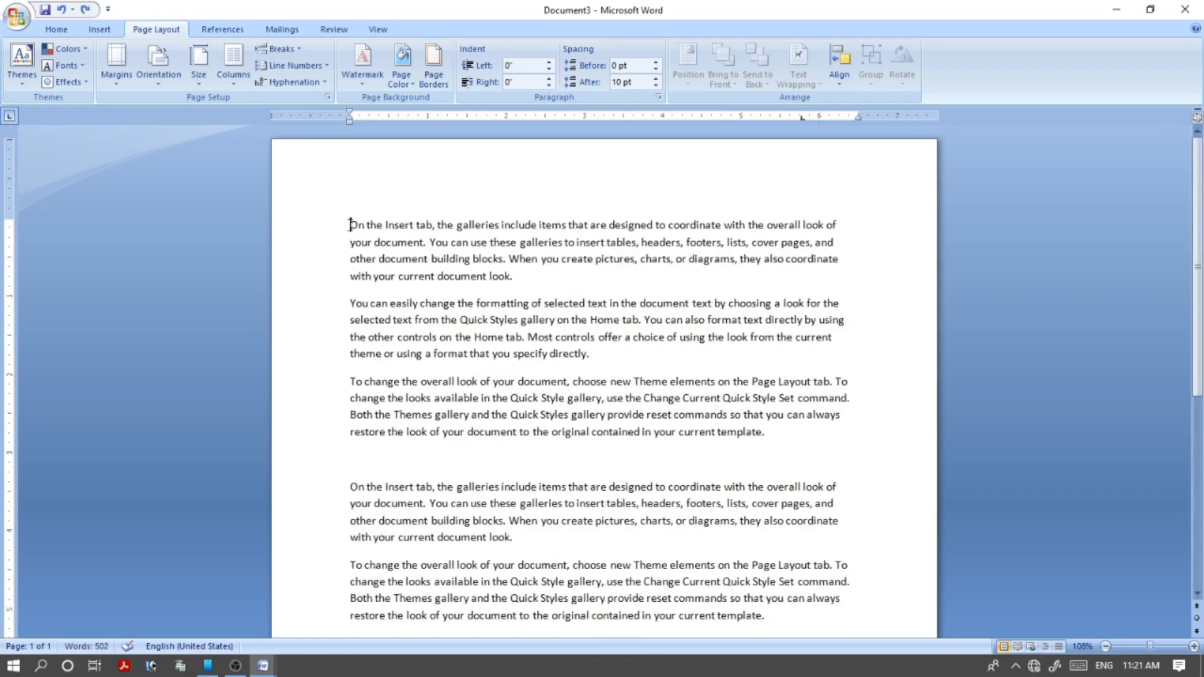
pyautogui.moveTo(540, 259); pyautogui.dragTo(771, 350)
pyautogui.click(770, 350)
pyautogui.moveTo(350, 224); pyautogui.dragTo(753, 334)
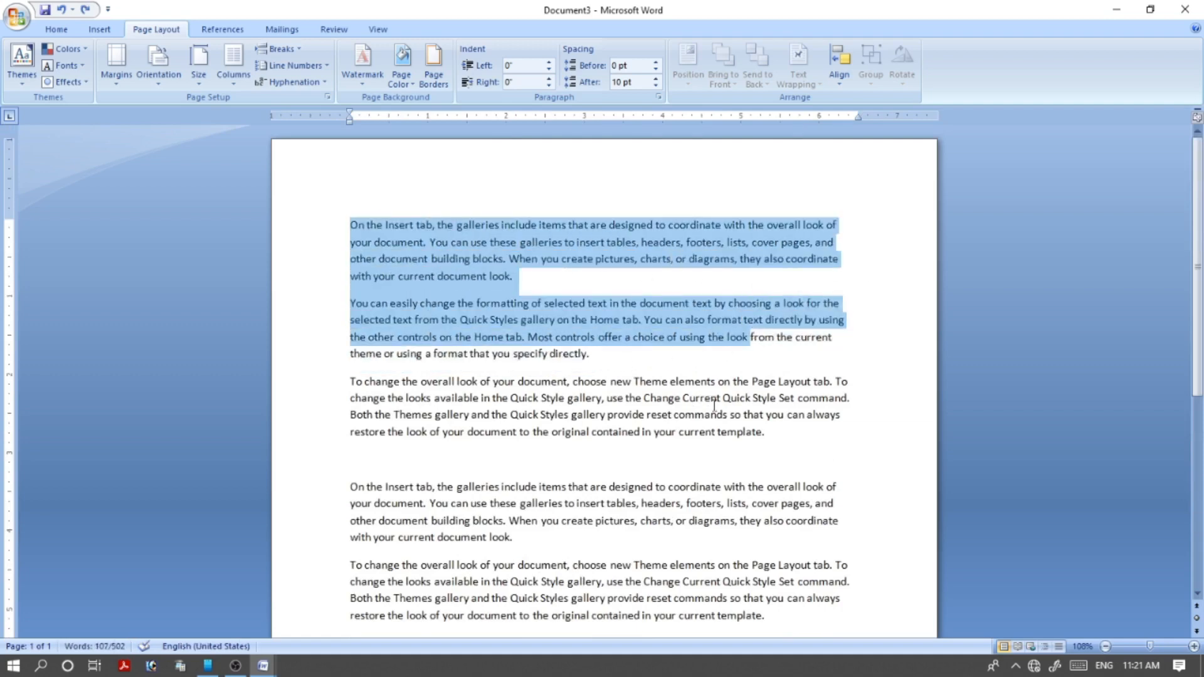
pyautogui.click(757, 432)
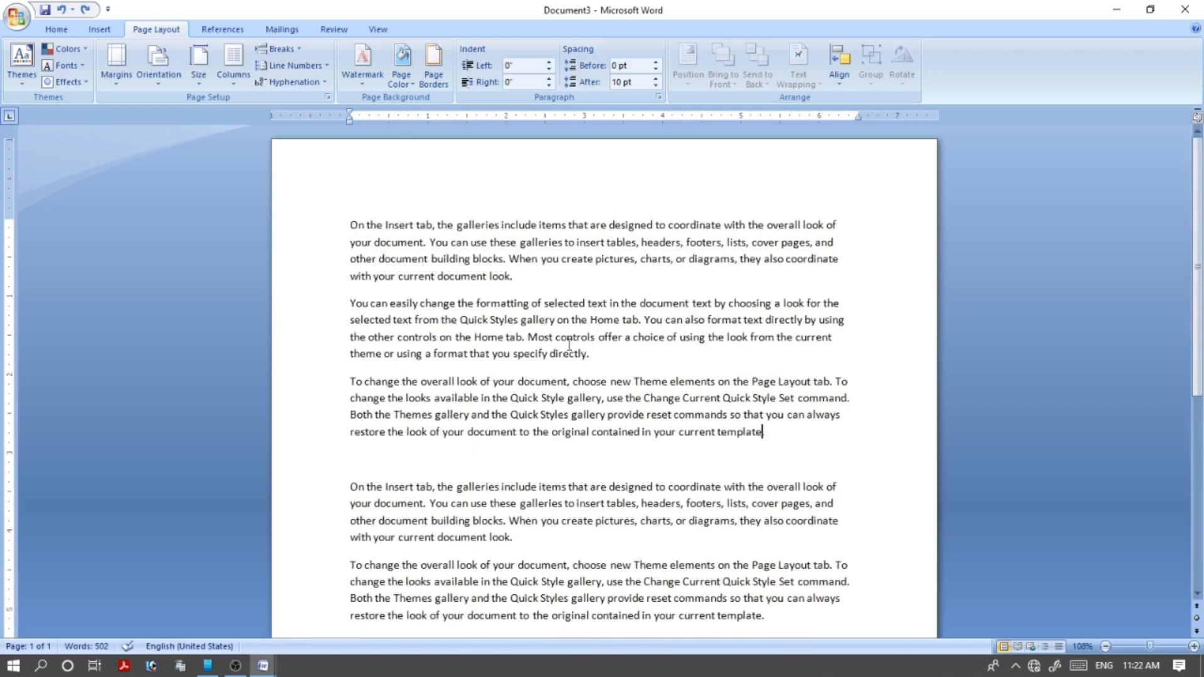
# - Format the text from the third paragraph onward in three equal columns with a line between, applied to This point forward
pyautogui.click(350, 381)
pyautogui.click(234, 62)
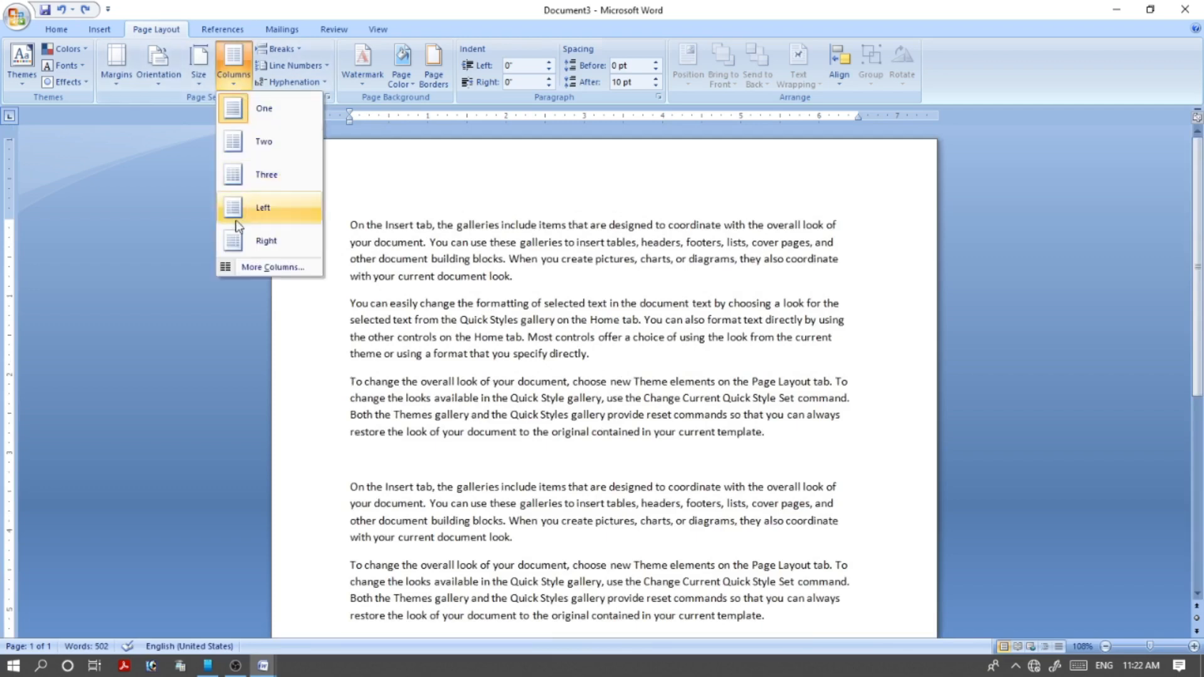
pyautogui.click(238, 267)
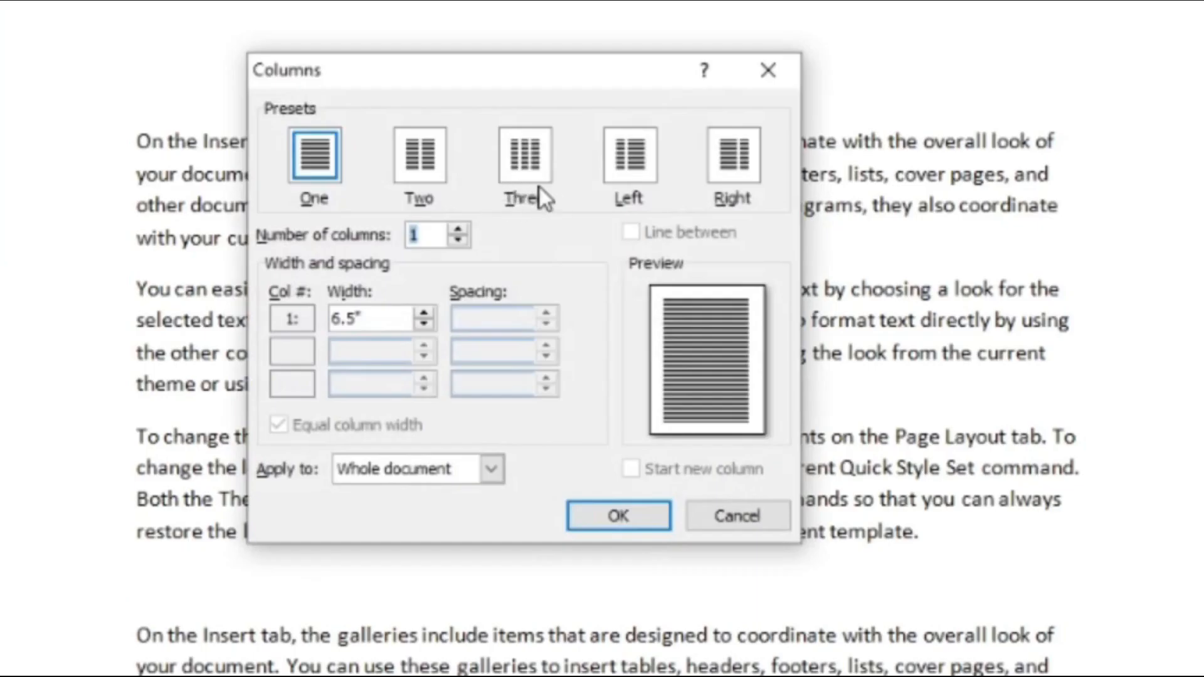
pyautogui.click(533, 164)
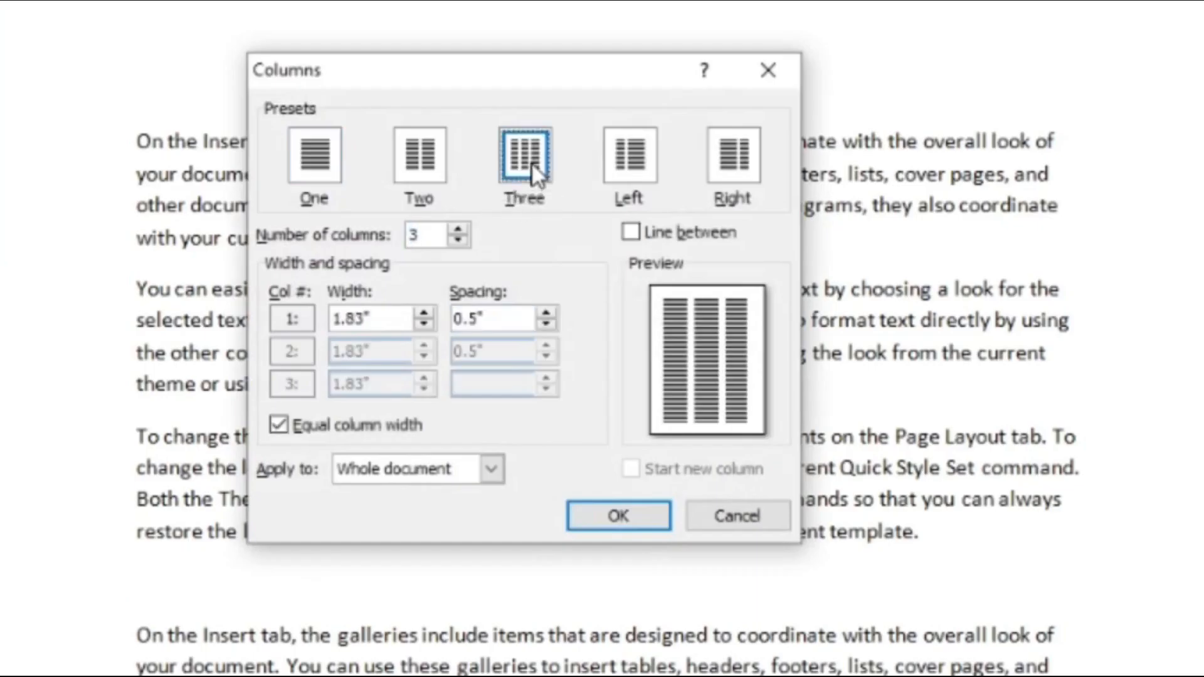
pyautogui.click(633, 231)
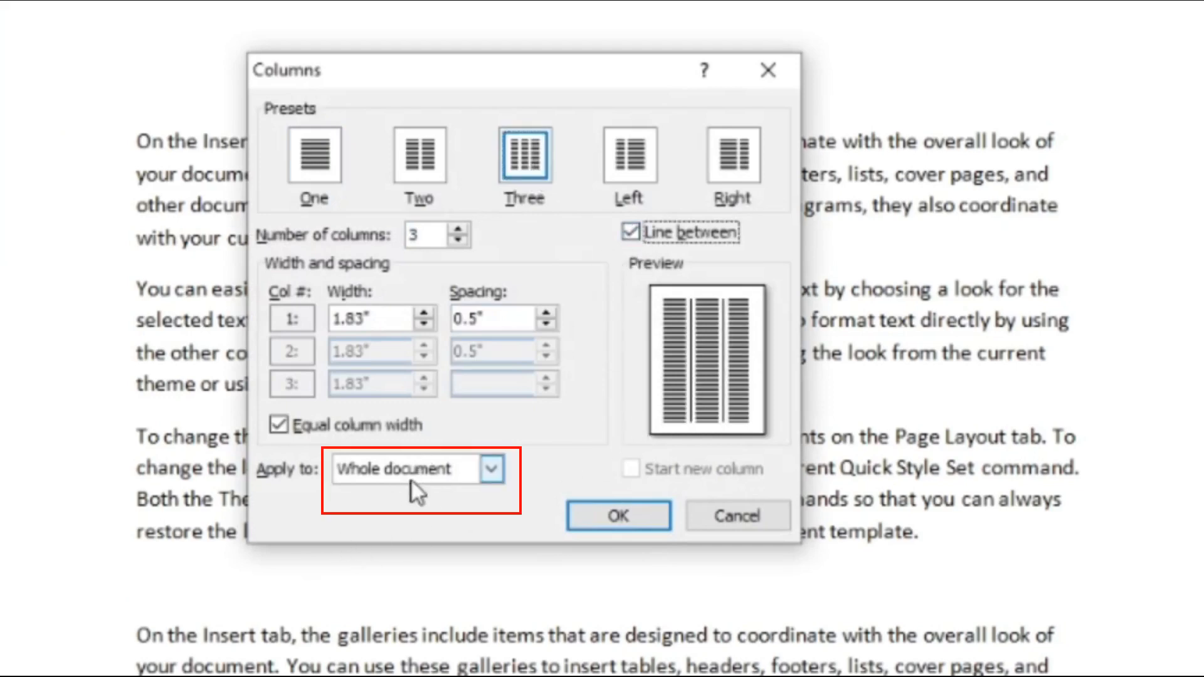
pyautogui.click(450, 466)
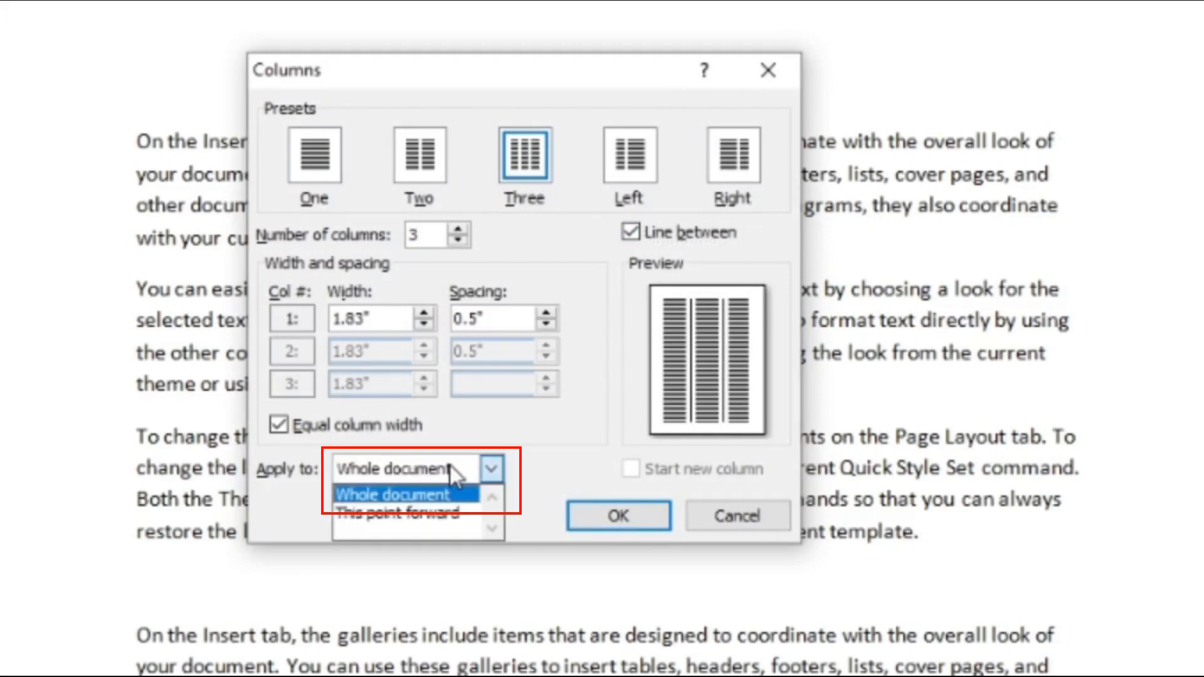
pyautogui.click(429, 514)
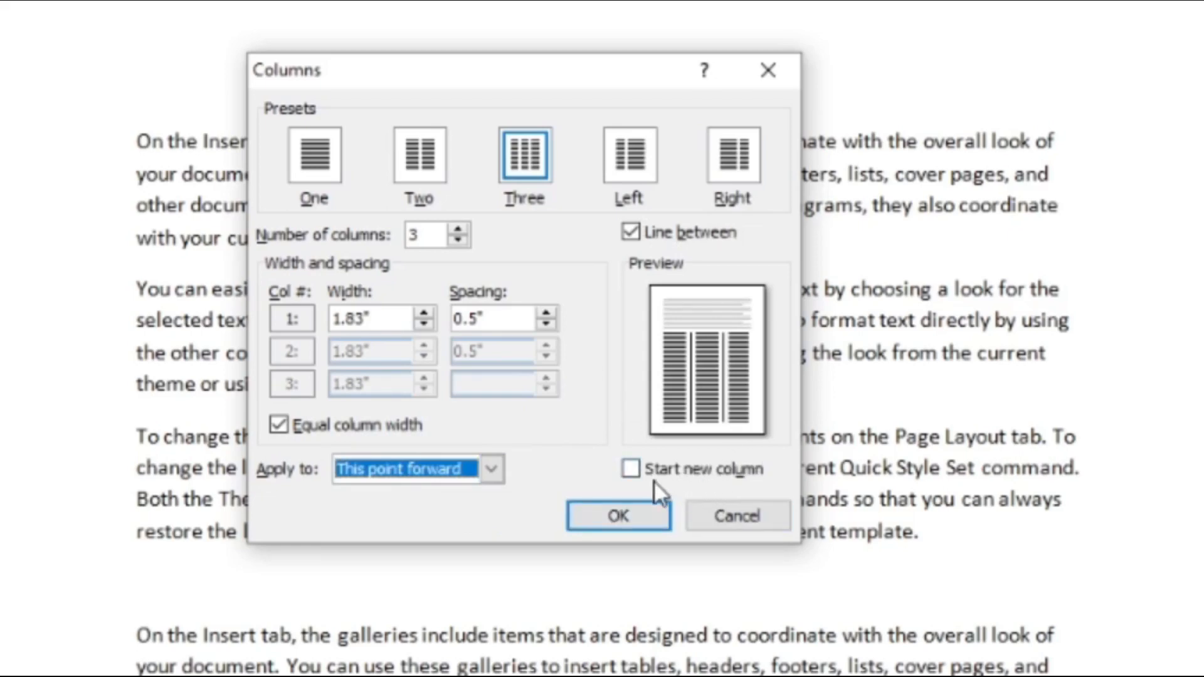
pyautogui.click(632, 515)
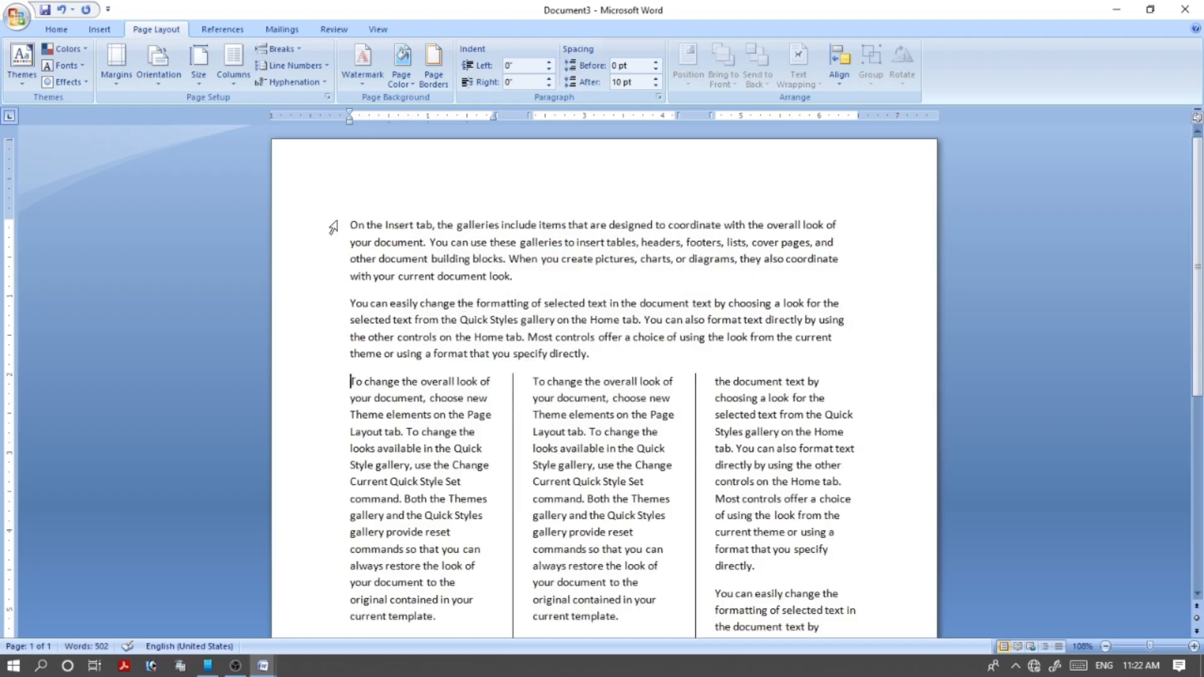
# - Review the full-width opening paragraphs against the three-column text below, and undo the column formatting
pyautogui.moveTo(350, 224); pyautogui.dragTo(614, 332)
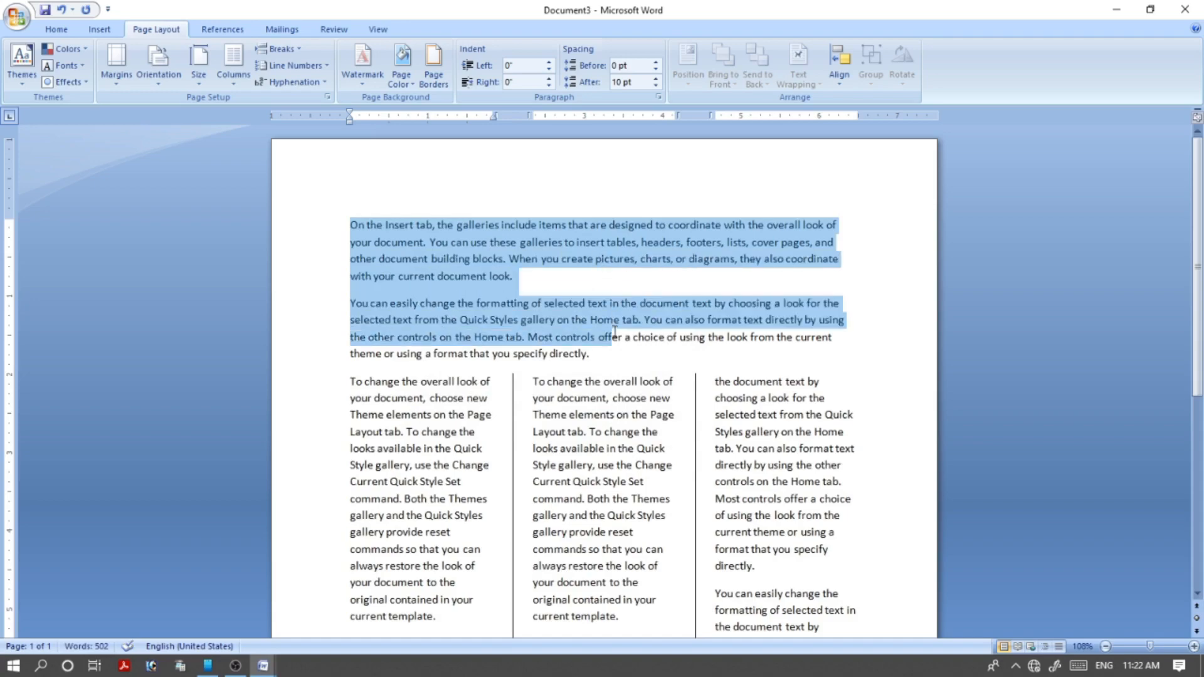
pyautogui.click(598, 359)
pyautogui.scroll(-10, 540, 392)
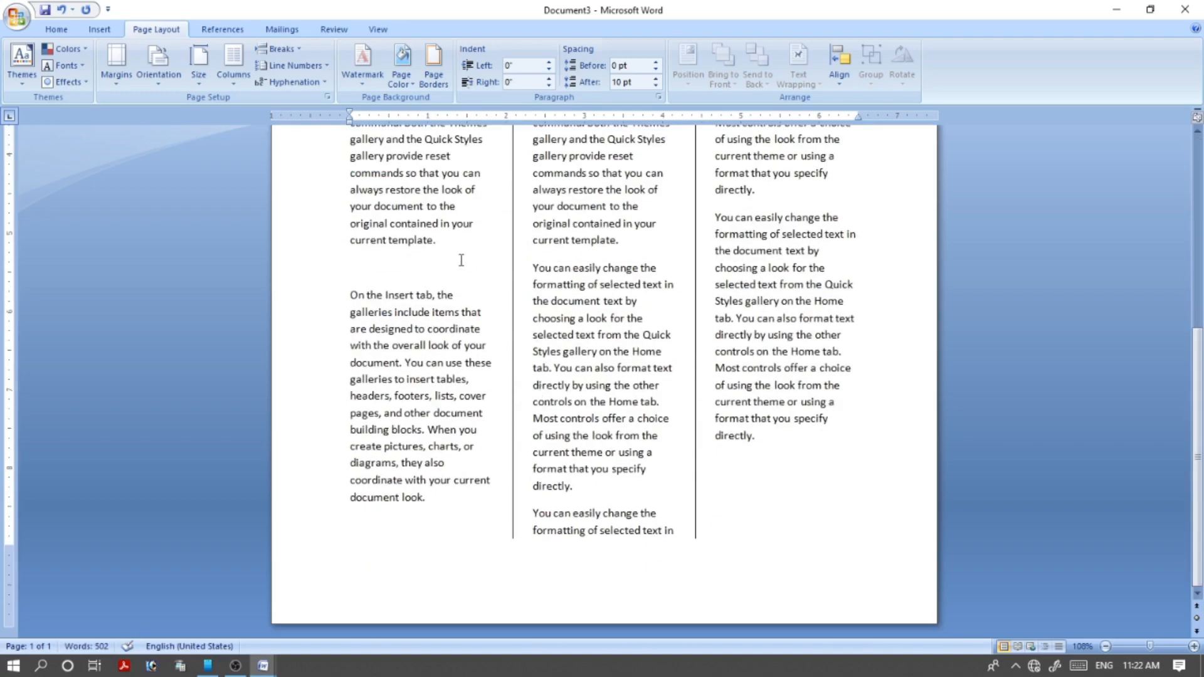
pyautogui.scroll(10, 459, 261)
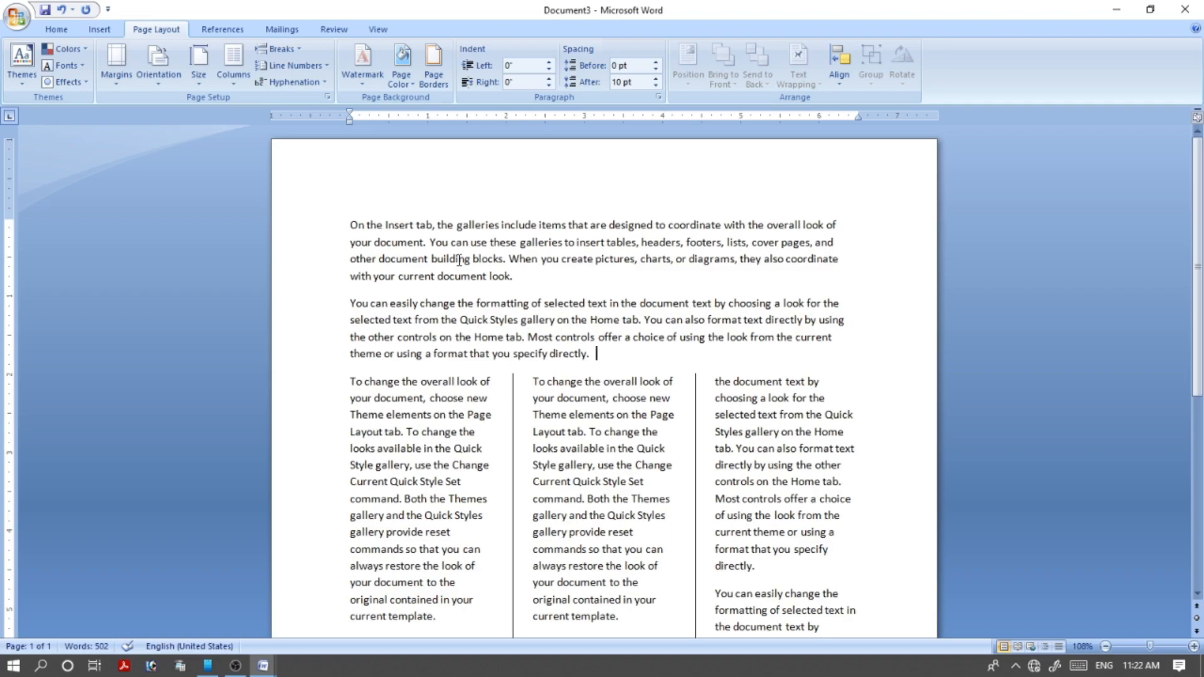
pyautogui.hotkey('ctrl', 'z')
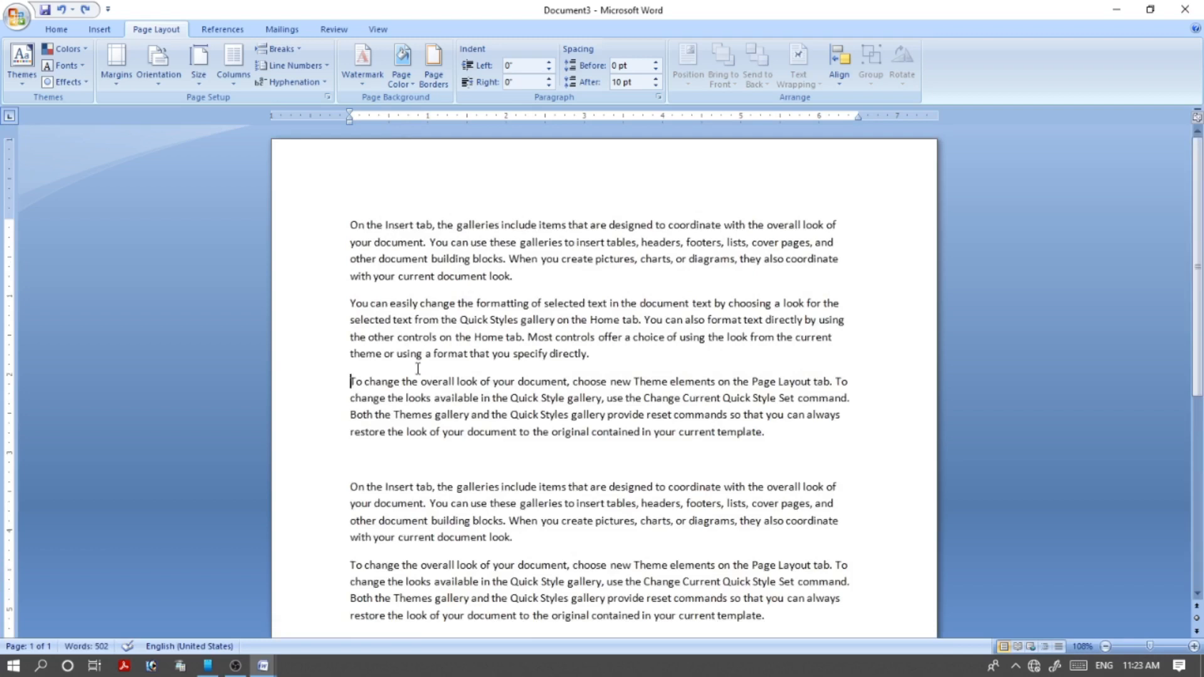
# - Move the fifth paragraph's text from "change the overall look" through "change the looks" to just before "to the original"
pyautogui.scroll(-7, 439, 352)
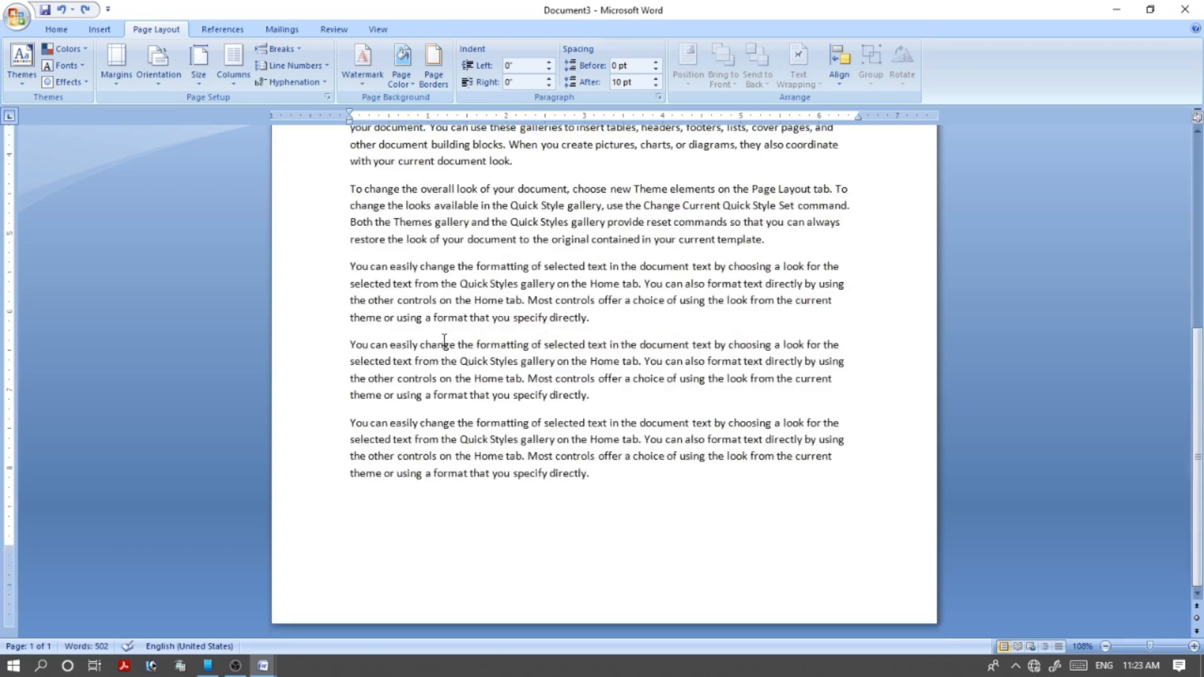
pyautogui.moveTo(367, 189); pyautogui.dragTo(427, 207)
pyautogui.moveTo(426, 207); pyautogui.dragTo(533, 243)
pyautogui.moveTo(542, 241); pyautogui.dragTo(531, 223)
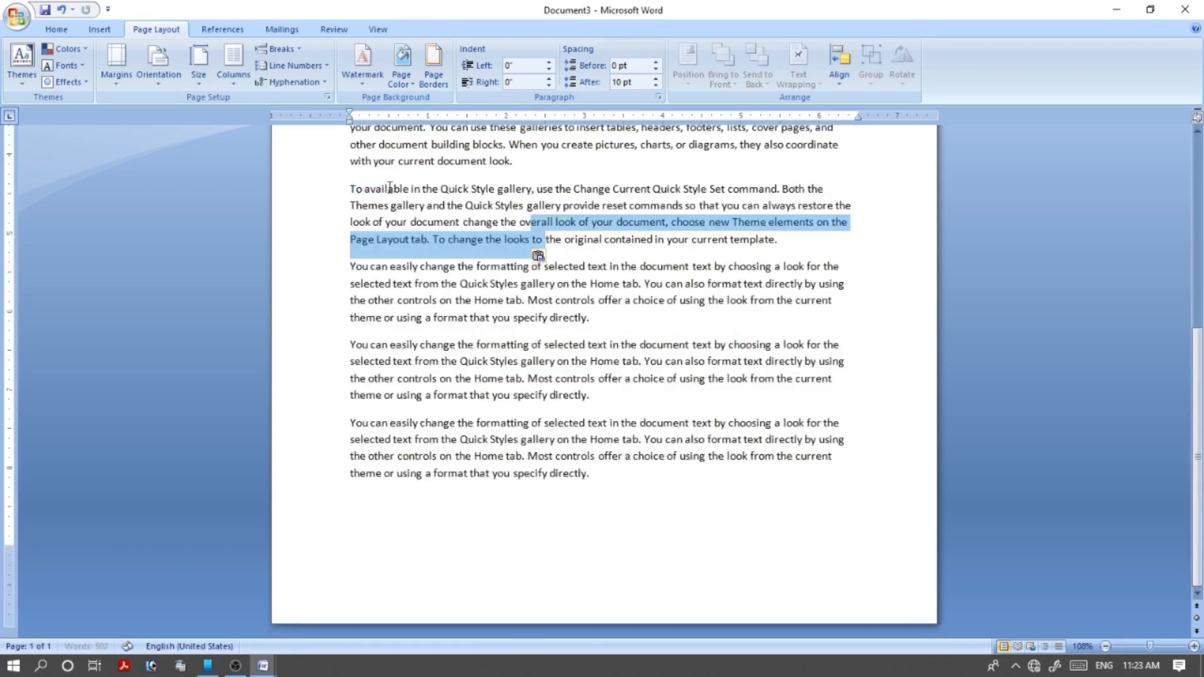
# - Format only the fifth and sixth paragraphs in three equal-width columns with a line between, applied to Selected text
pyautogui.moveTo(351, 188); pyautogui.dragTo(605, 319)
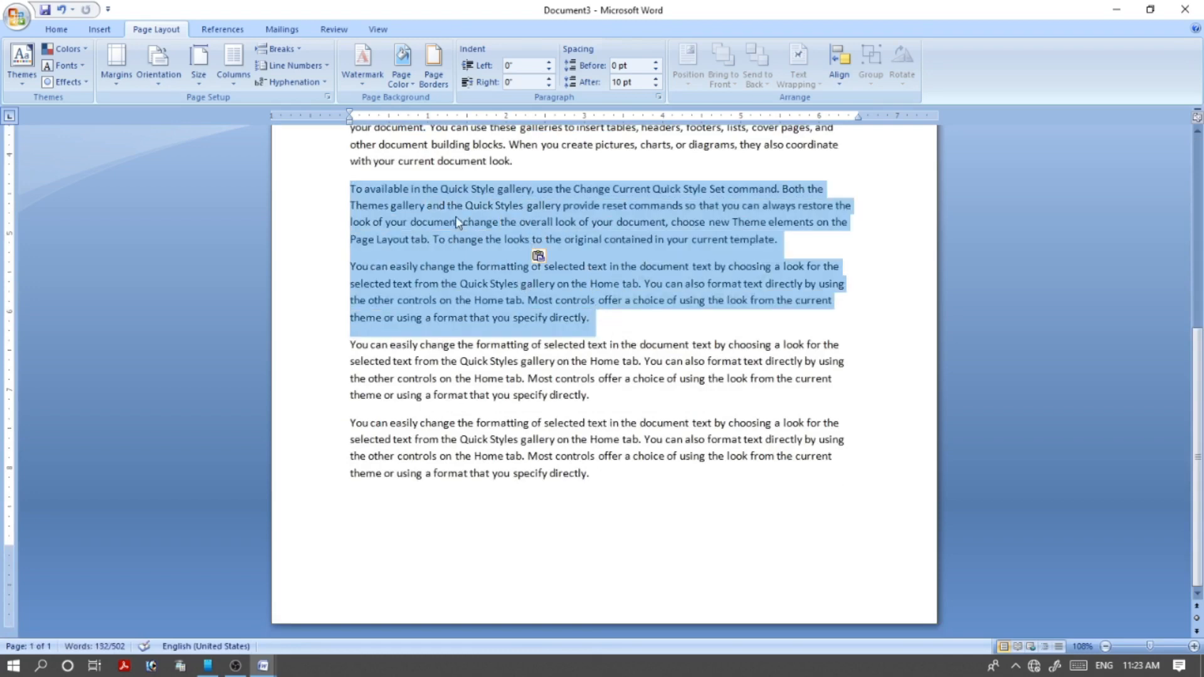
pyautogui.click(237, 83)
pyautogui.click(237, 82)
pyautogui.click(237, 83)
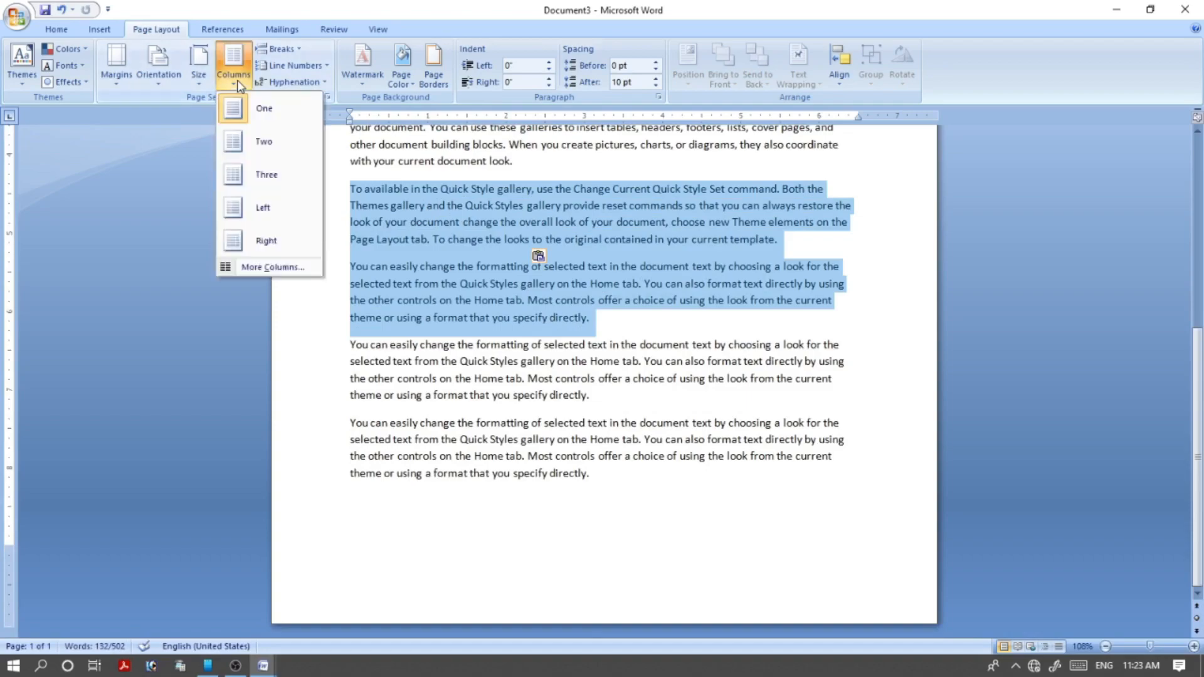
pyautogui.click(274, 267)
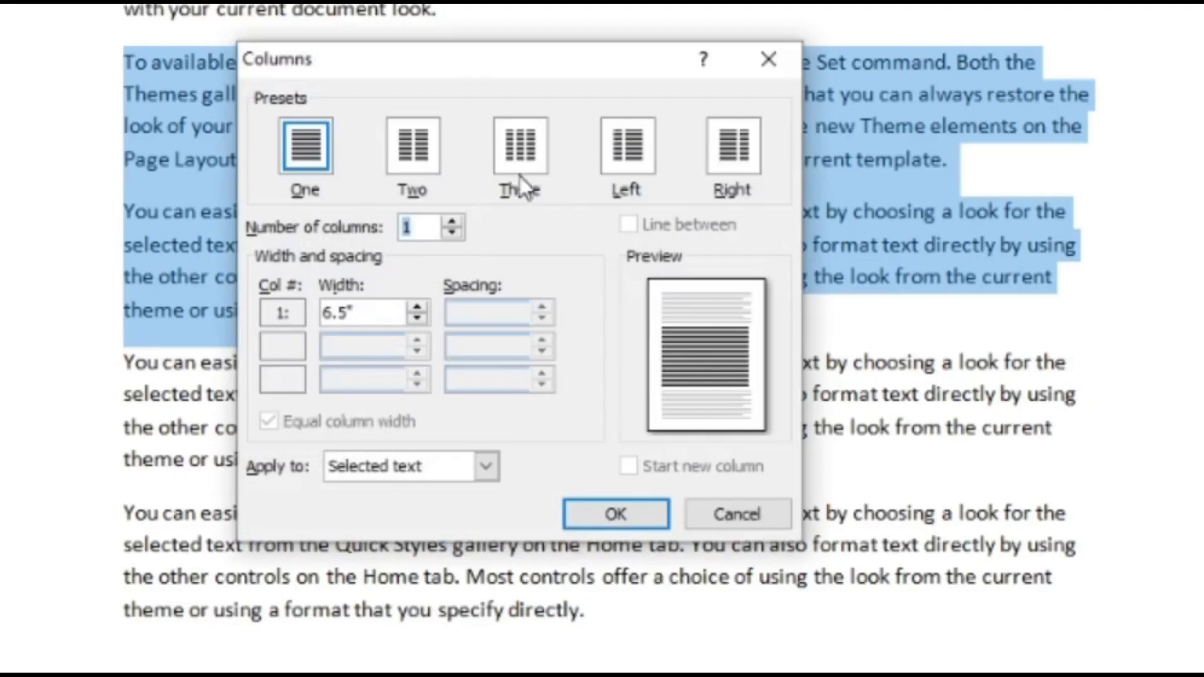
pyautogui.click(524, 153)
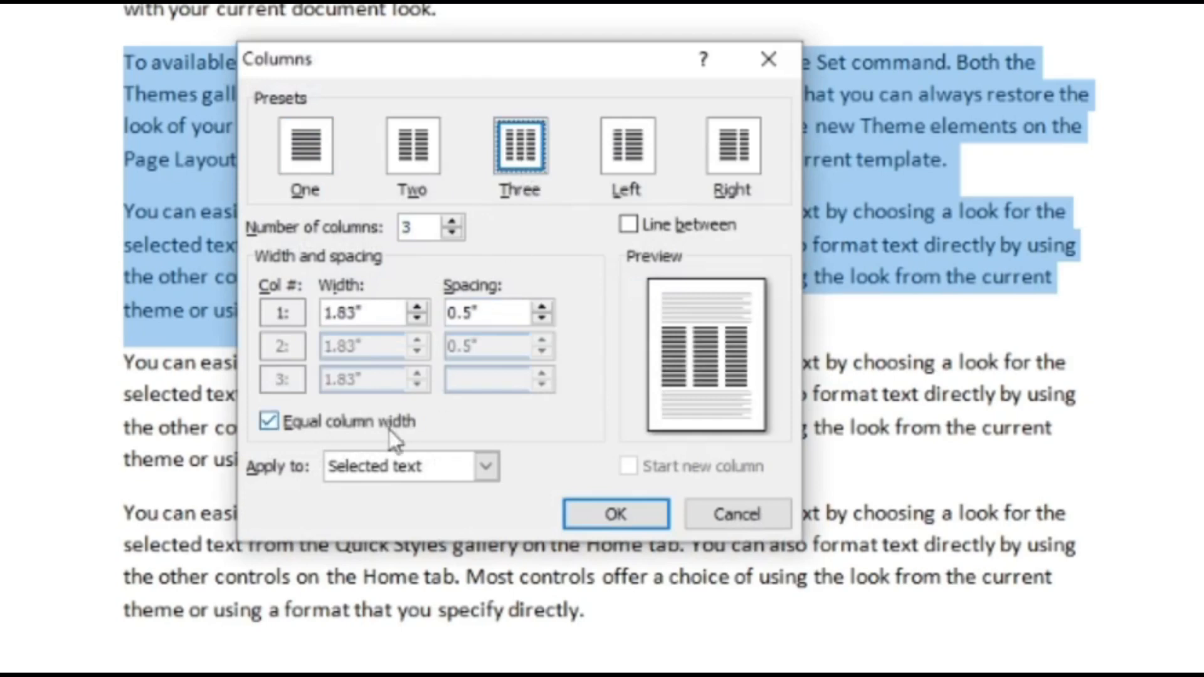
pyautogui.click(486, 466)
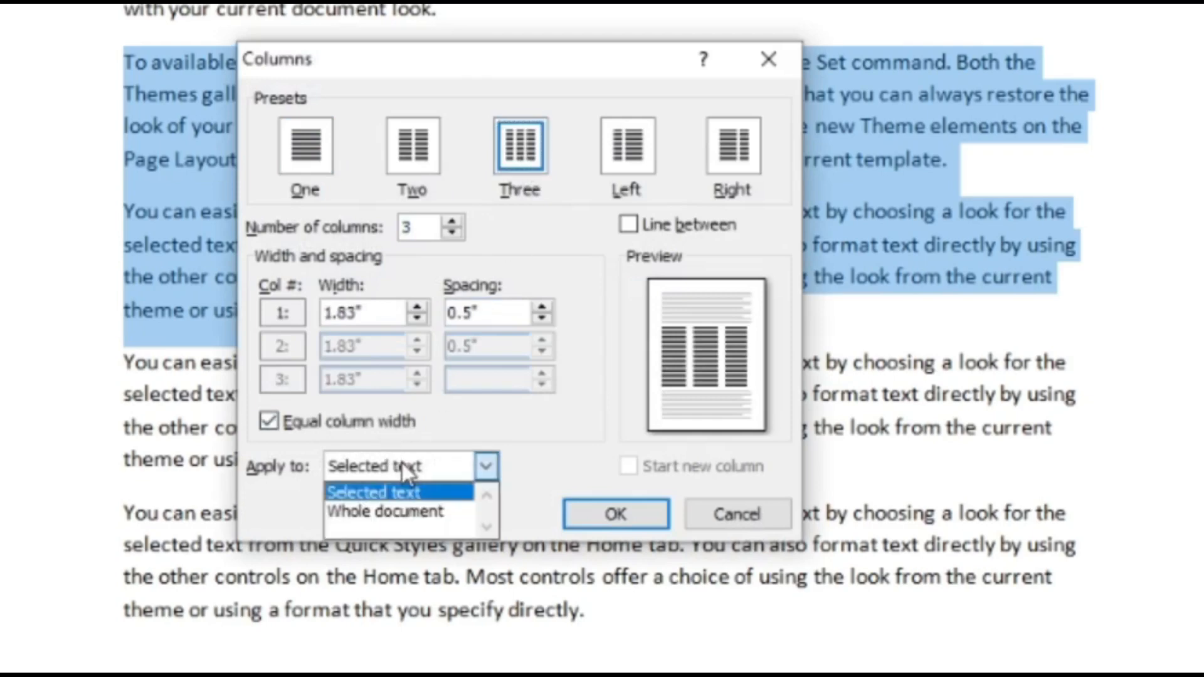
pyautogui.click(434, 470)
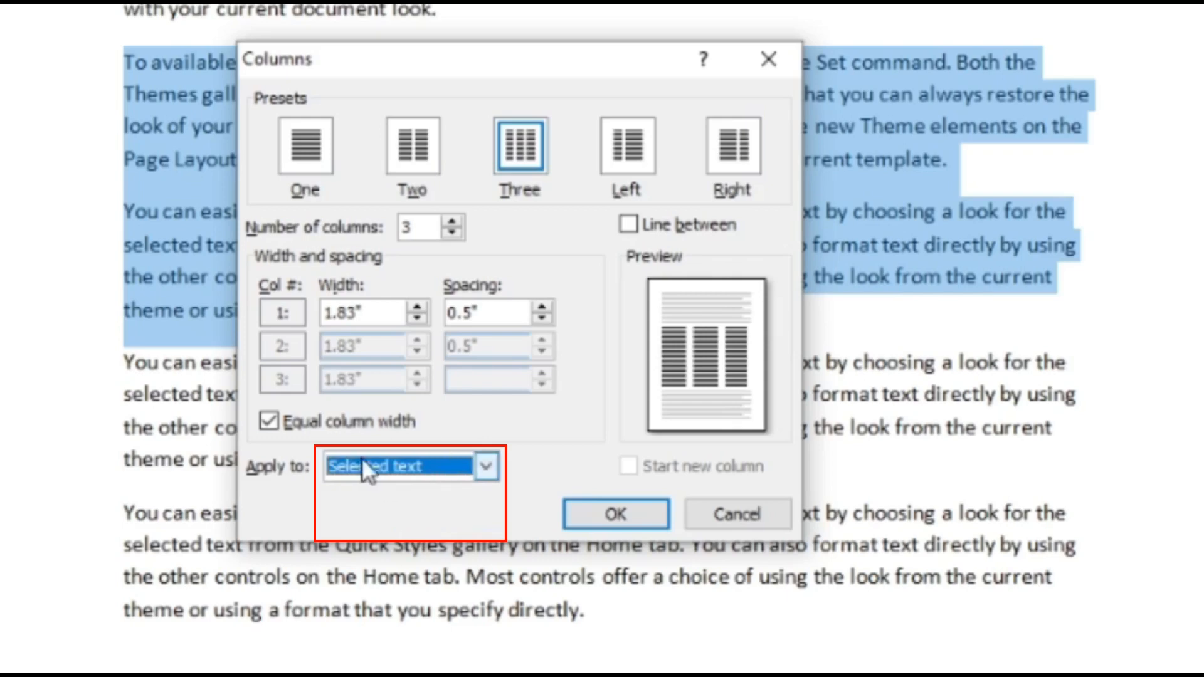
pyautogui.click(640, 225)
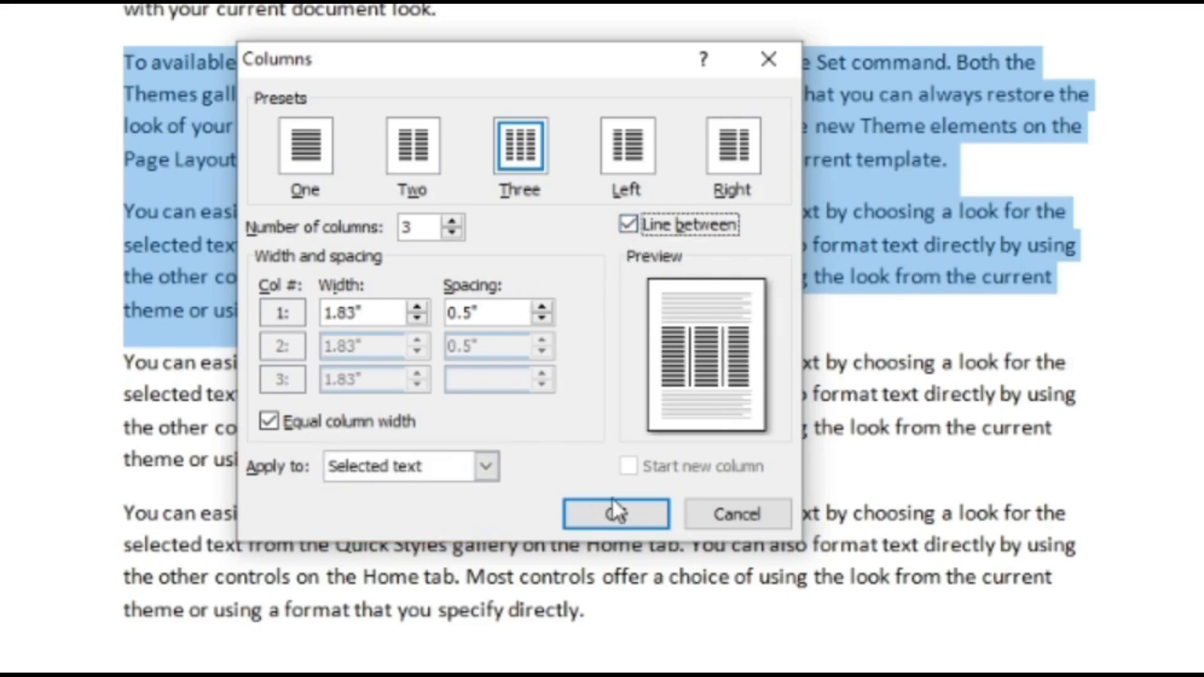
pyautogui.click(622, 512)
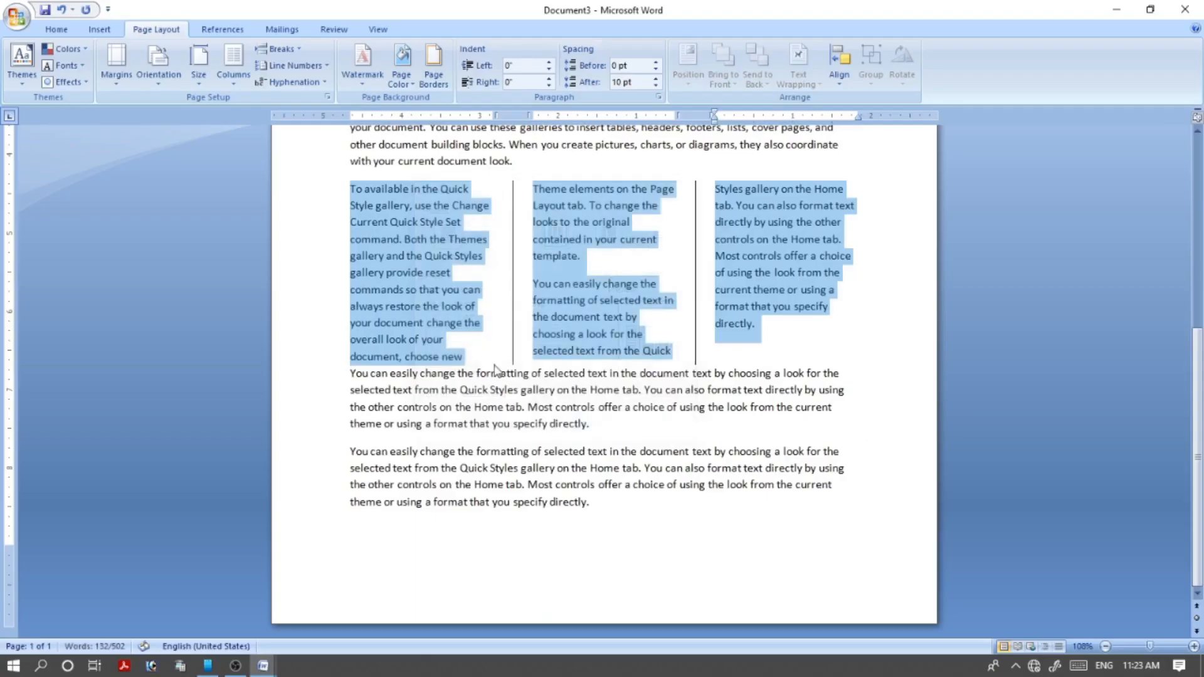
pyautogui.click(515, 332)
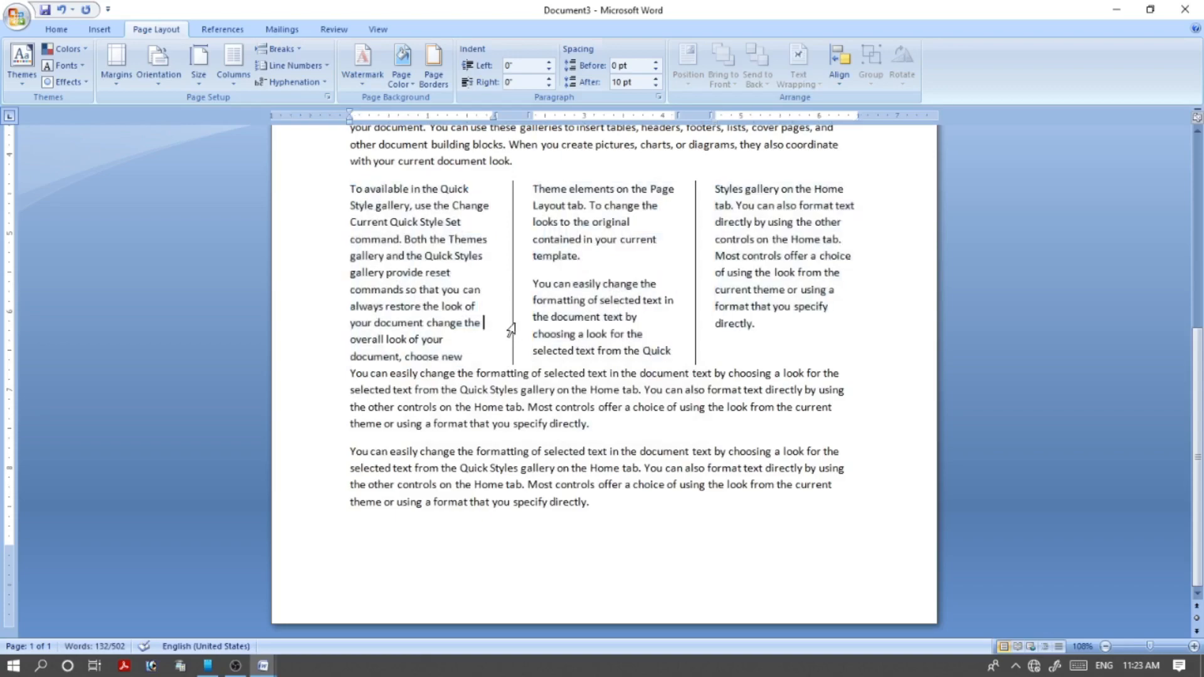
pyautogui.scroll(6, 518, 323)
pyautogui.scroll(-6, 518, 323)
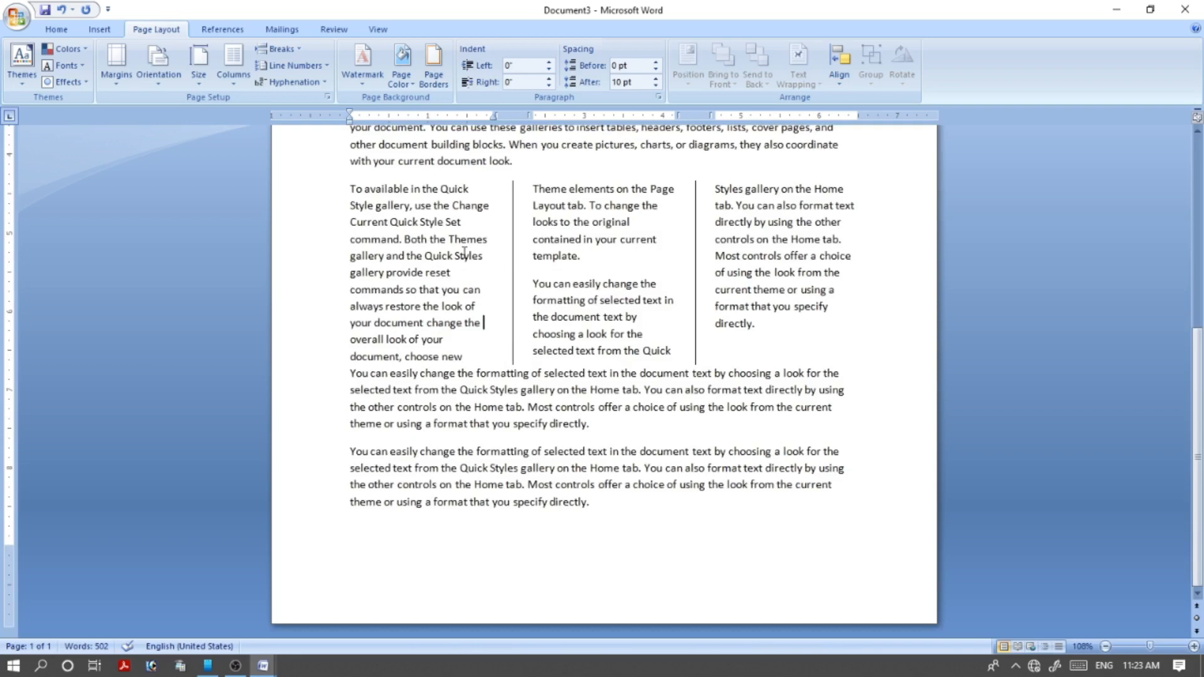
pyautogui.scroll(8, 438, 248)
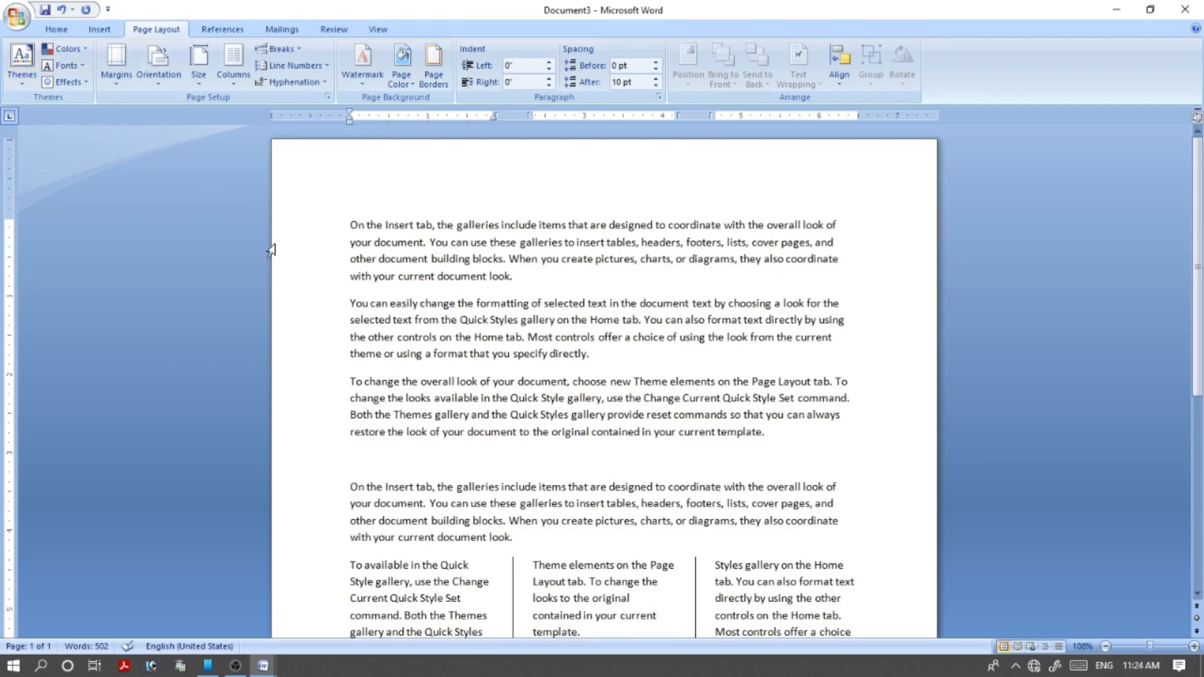
# - Create a new blank document and lay it out in three columns
pyautogui.hotkey('ctrl', 'n')
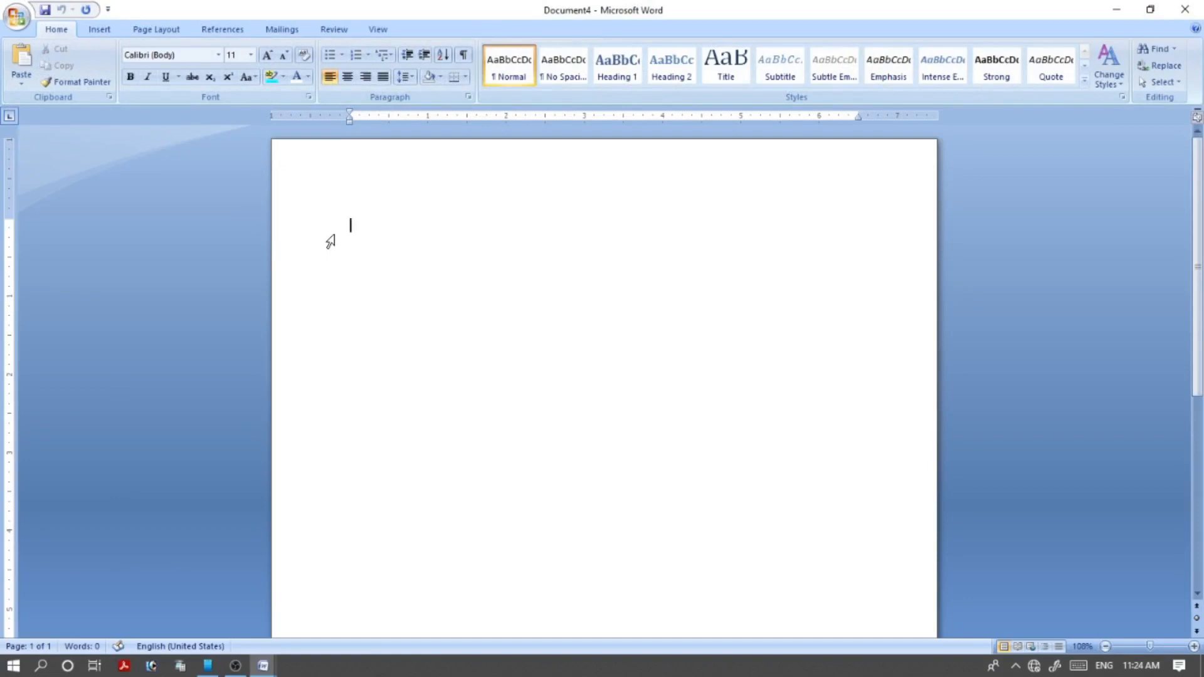
pyautogui.click(156, 29)
pyautogui.click(228, 84)
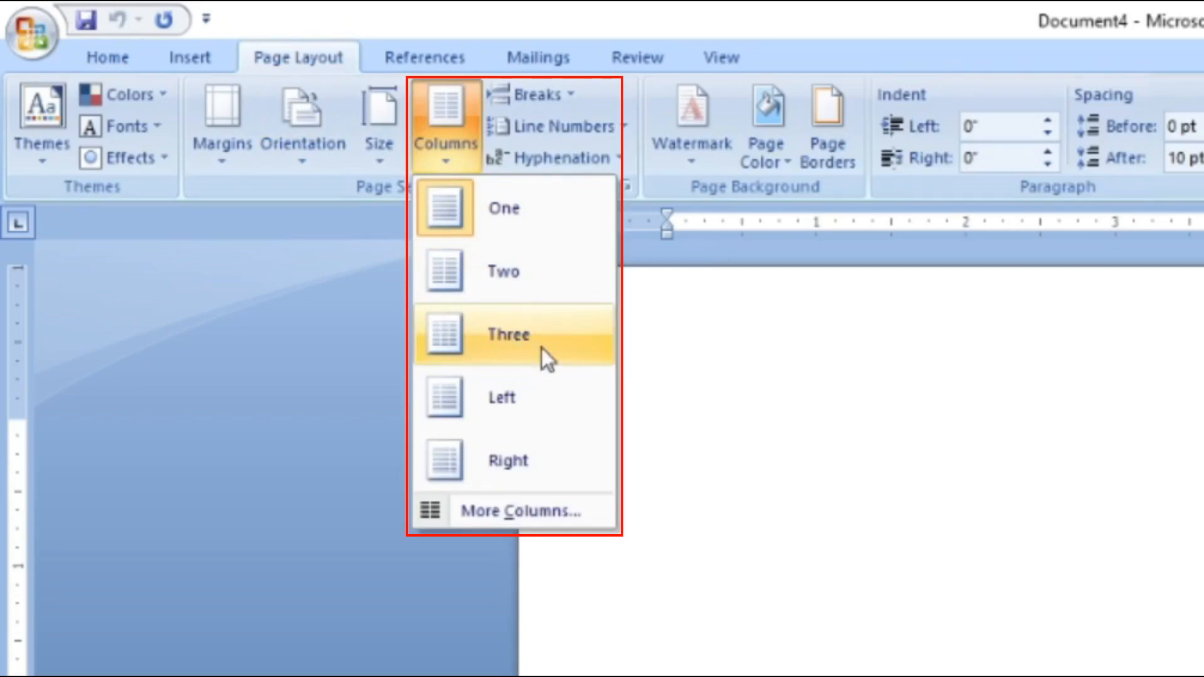
pyautogui.click(493, 333)
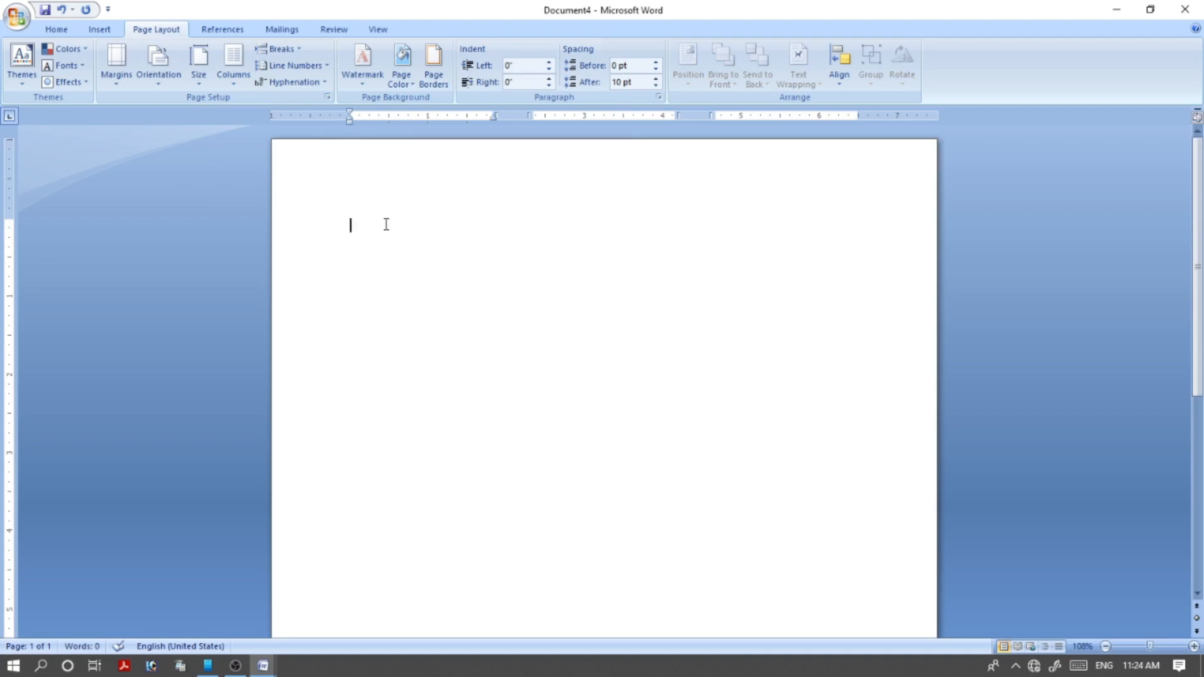
# - Generate sample paragraphs with =rand() and place the cursor on the empty line after them
pyautogui.write('=rand()')
pyautogui.press('Return')
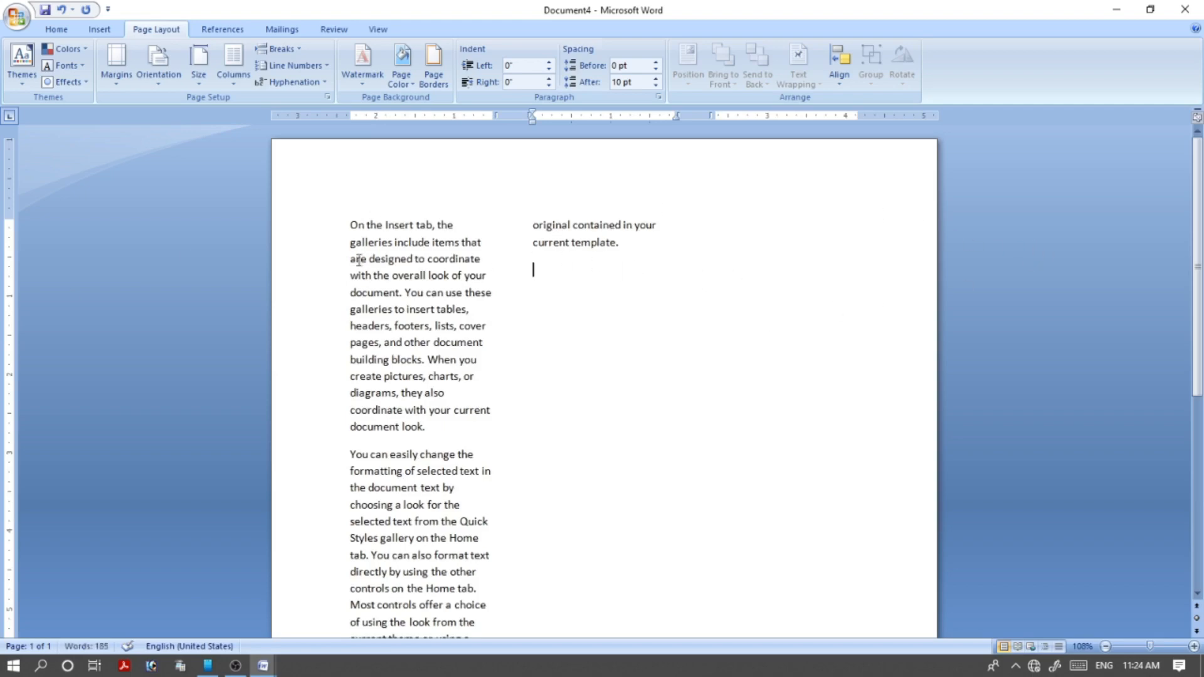
pyautogui.moveTo(350, 224); pyautogui.dragTo(486, 633)
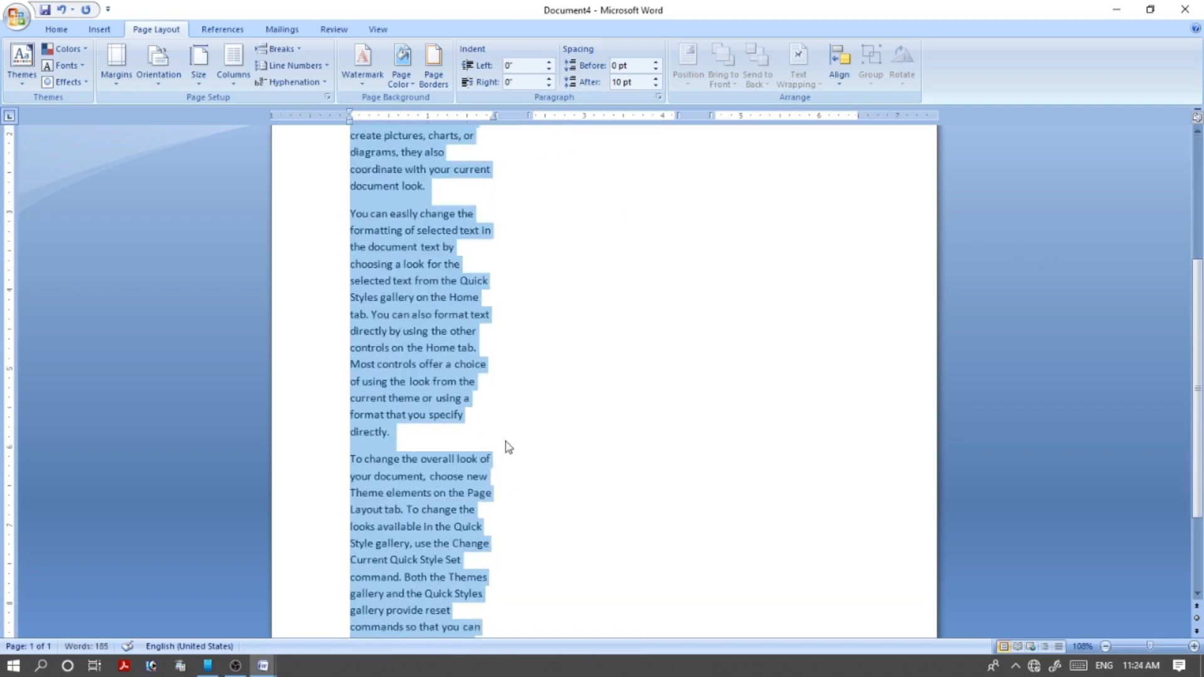
pyautogui.scroll(5, 530, 433)
pyautogui.click(559, 298)
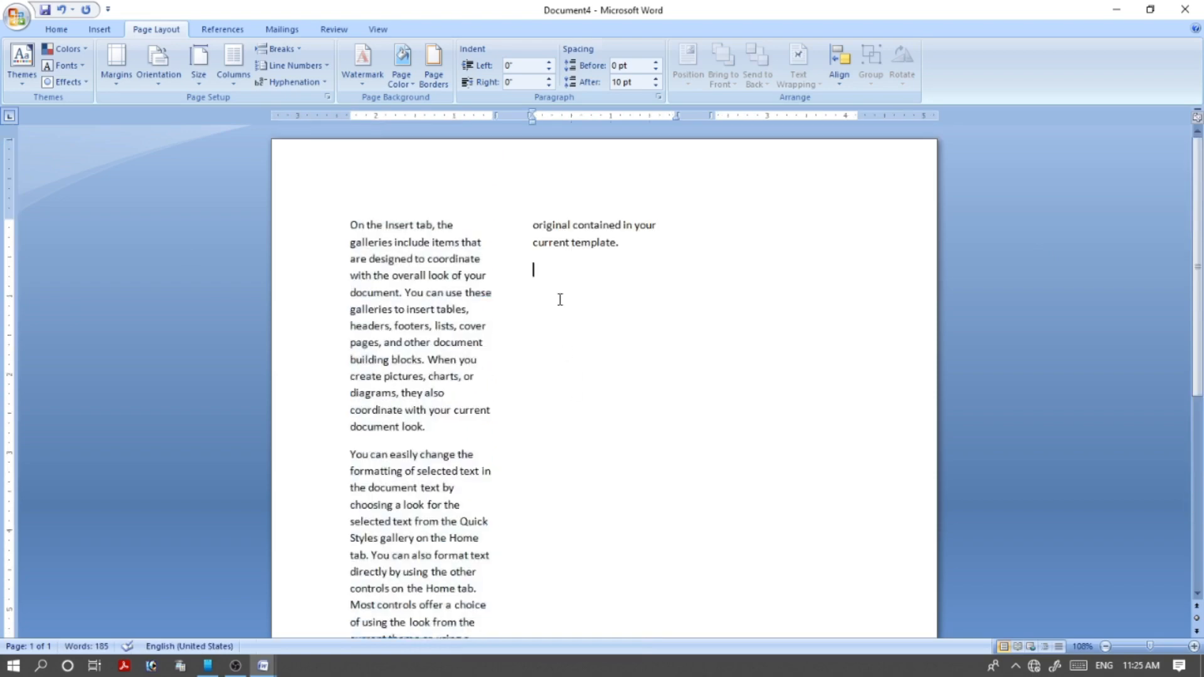
# - Paste the "You can easily change the formatting" paragraph four times after the sample text to see it flow through the columns
pyautogui.write('You can easily change the formatting of selected text in the document text by choosing a look for the selected text from the Quick Styles gallery on the Home tab. You can also format text directly by using the other controls on the Home tab. Most controls offer a choice of using the look from the current theme or using a format that you specify directly.')
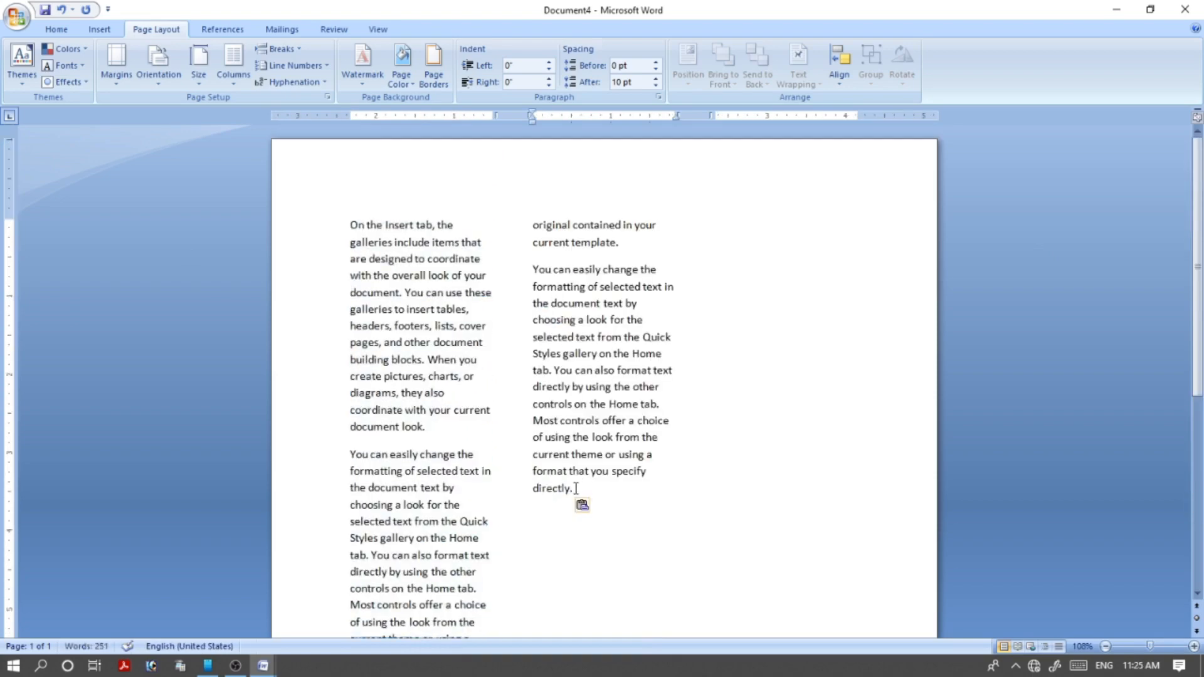
pyautogui.hotkey('ctrl', 'v')
pyautogui.hotkey('ctrl', 'v')
pyautogui.hotkey('ctrl', 'v')
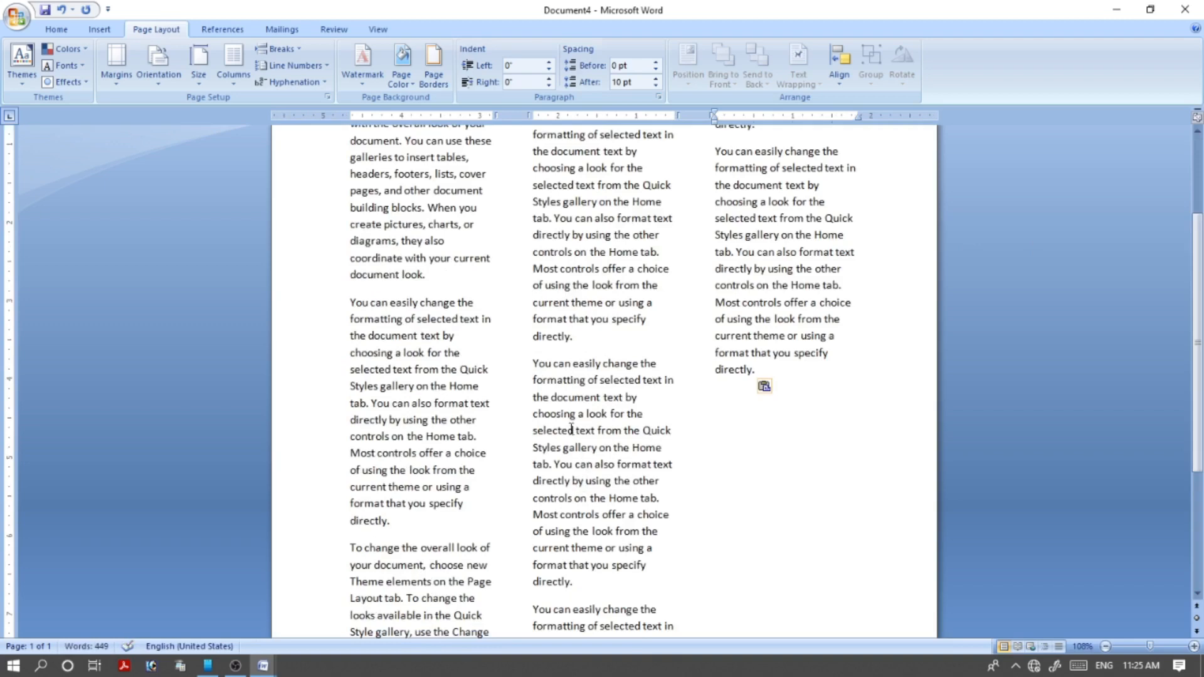
pyautogui.scroll(3, 571, 429)
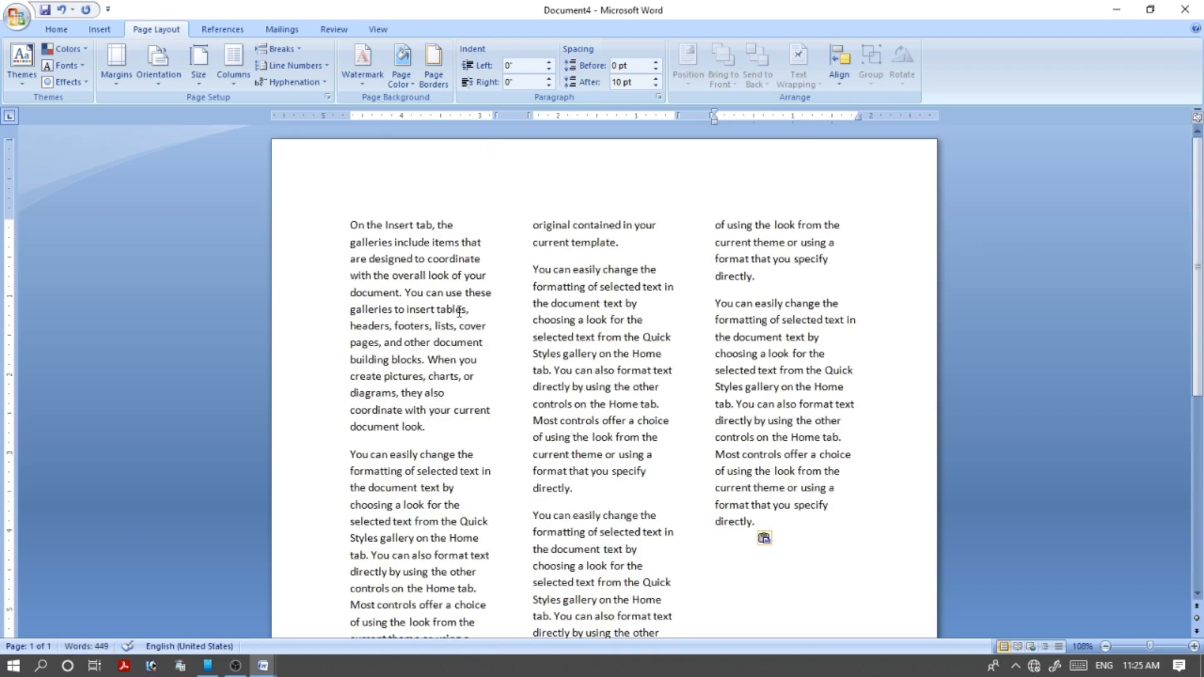
pyautogui.scroll(-7, 380, 295)
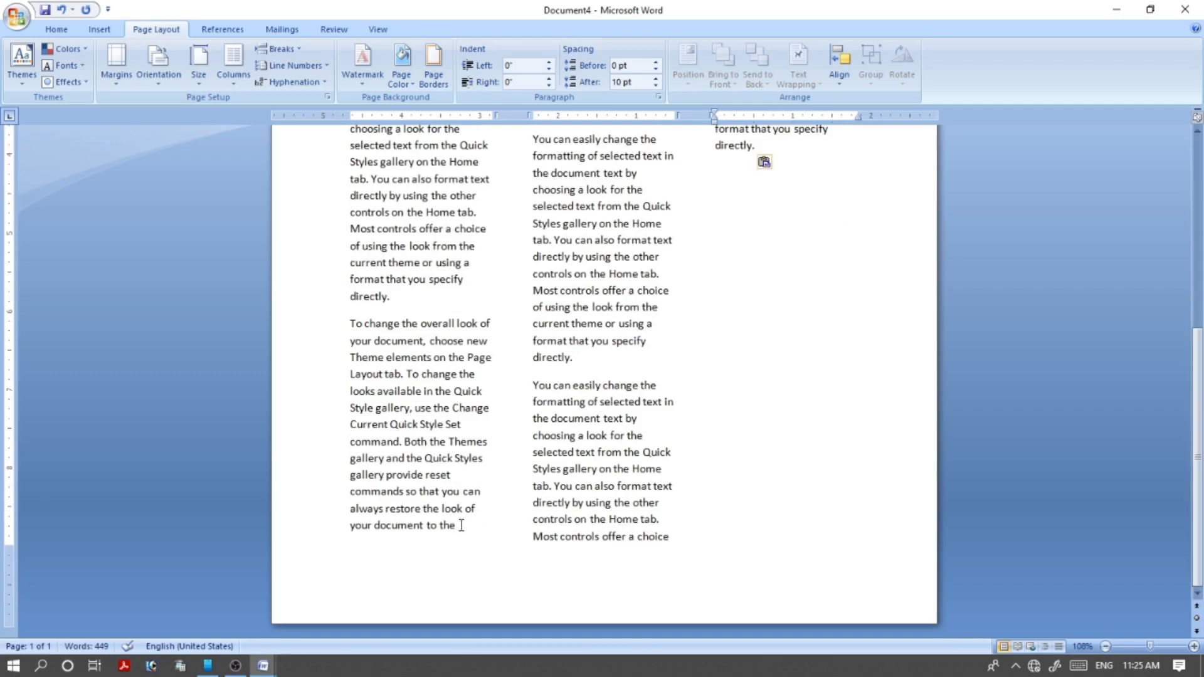
pyautogui.scroll(7, 461, 525)
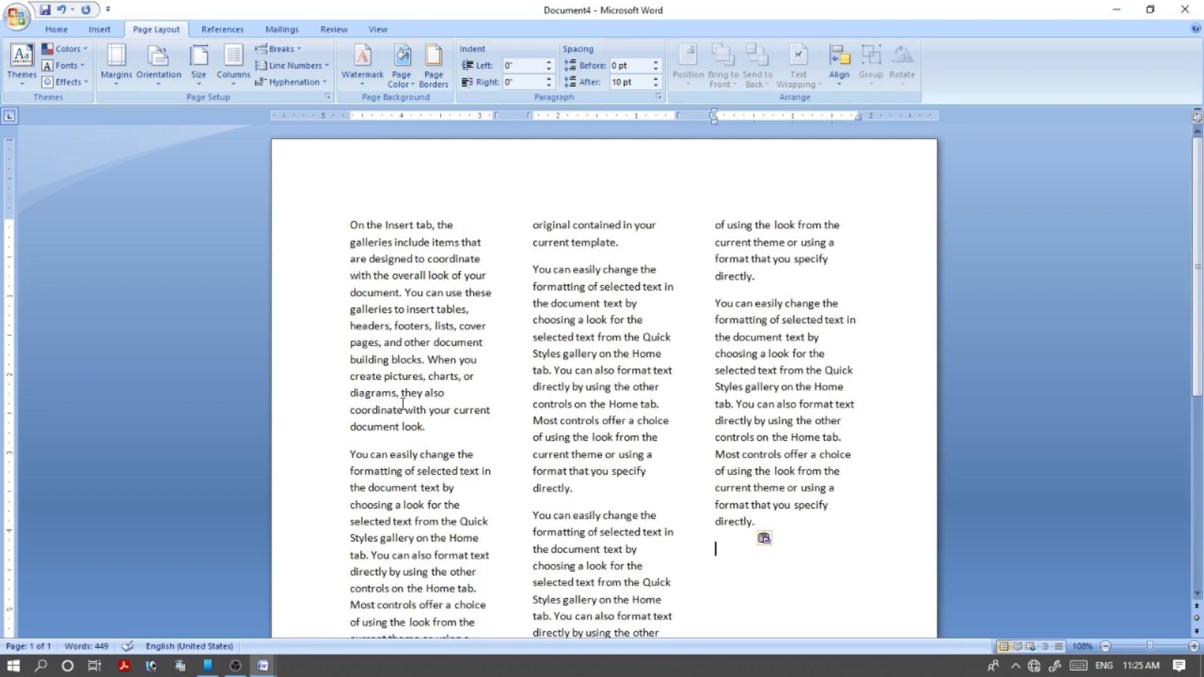
pyautogui.scroll(-8, 410, 476)
pyautogui.scroll(8, 418, 552)
# - Undo the last paste and delete all text from the document
pyautogui.hotkey('ctrl', 'z')
pyautogui.hotkey('ctrl', 'a')
pyautogui.press('Delete')
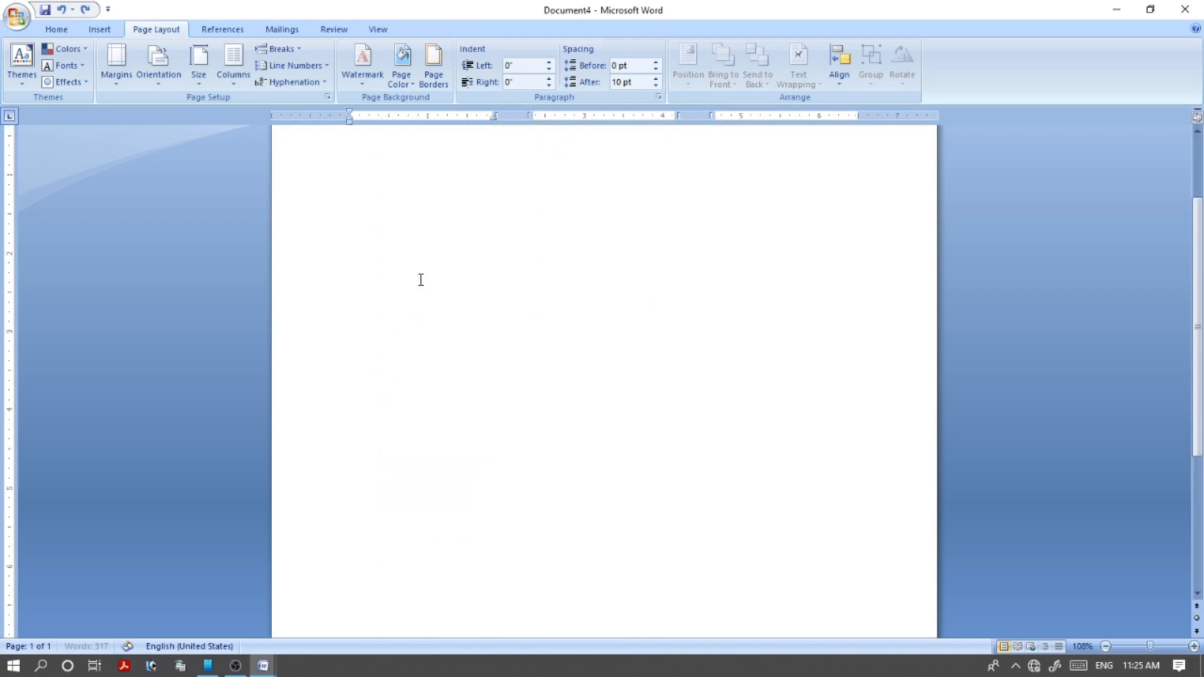
pyautogui.scroll(2, 421, 280)
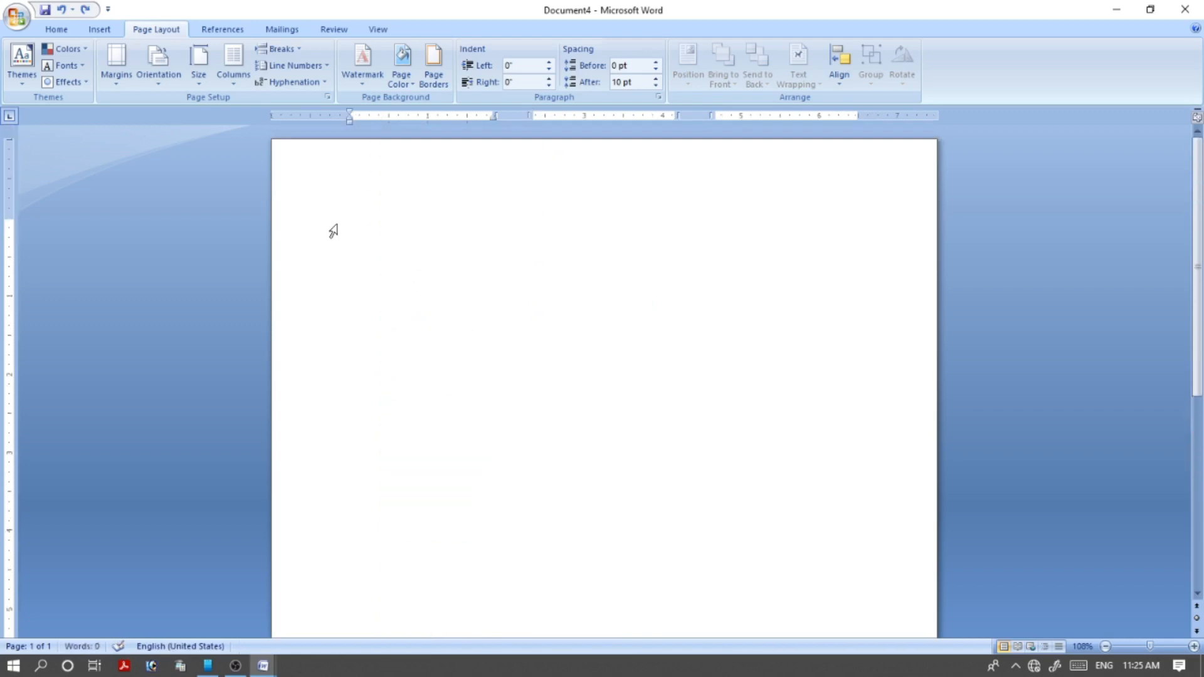
# - Add a line between the three equal-width columns, applied to Whole document
pyautogui.click(240, 92)
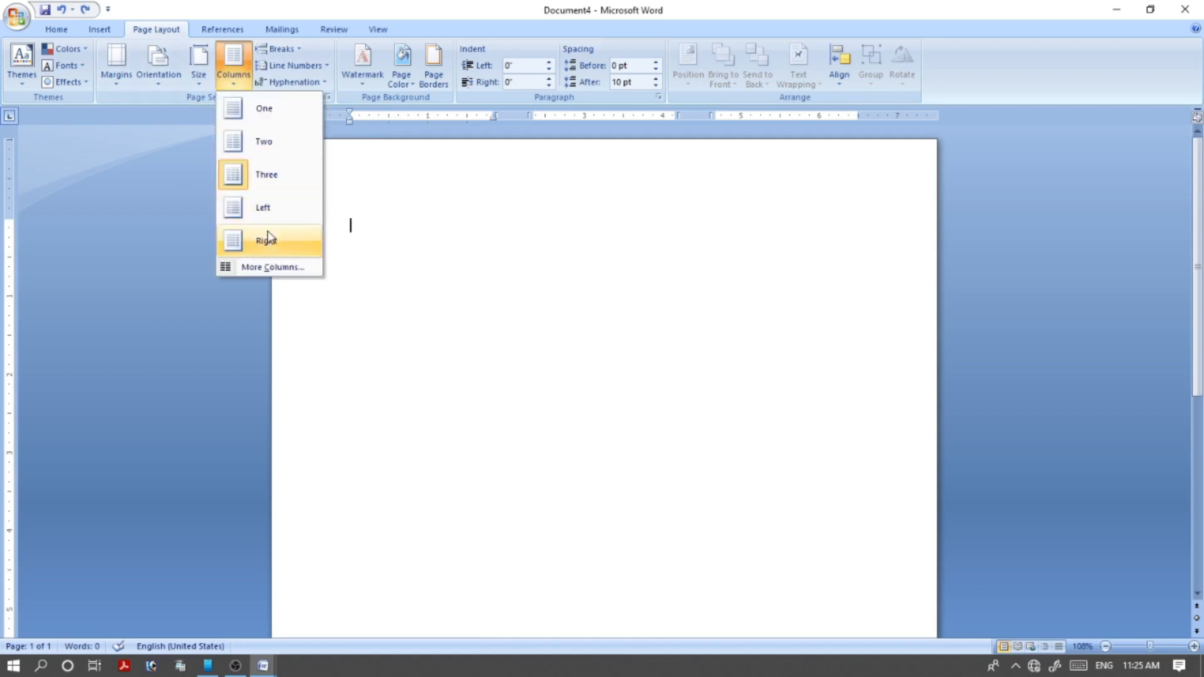
pyautogui.click(260, 269)
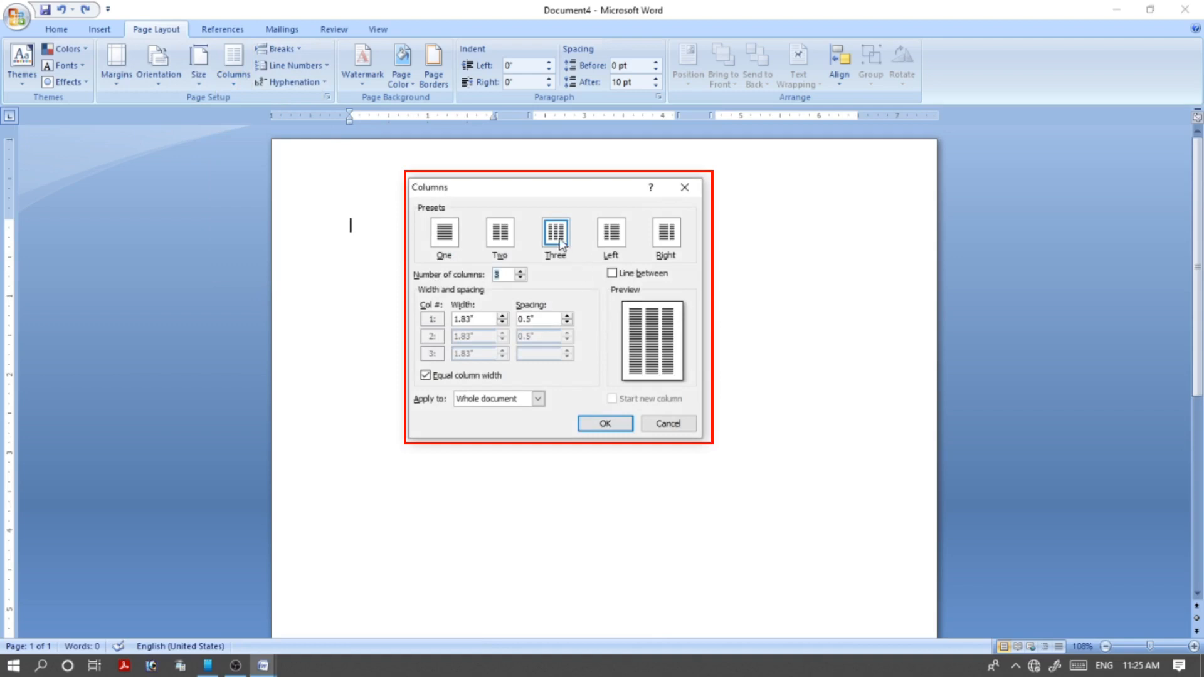
pyautogui.click(612, 274)
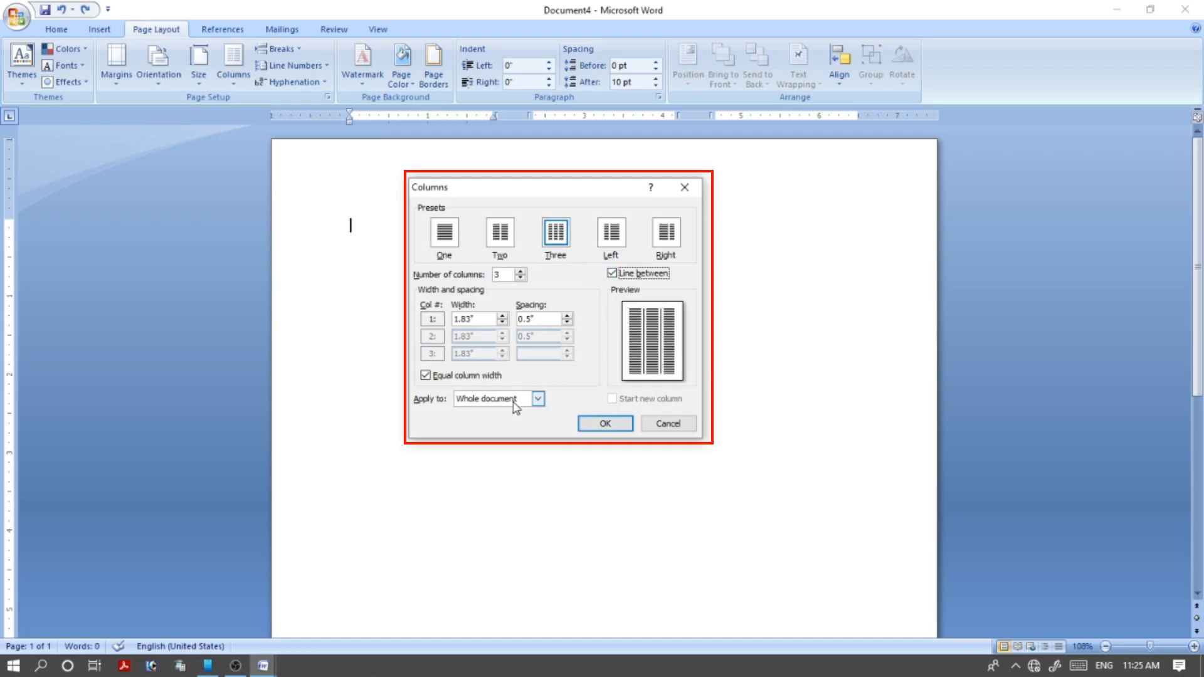
pyautogui.click(610, 428)
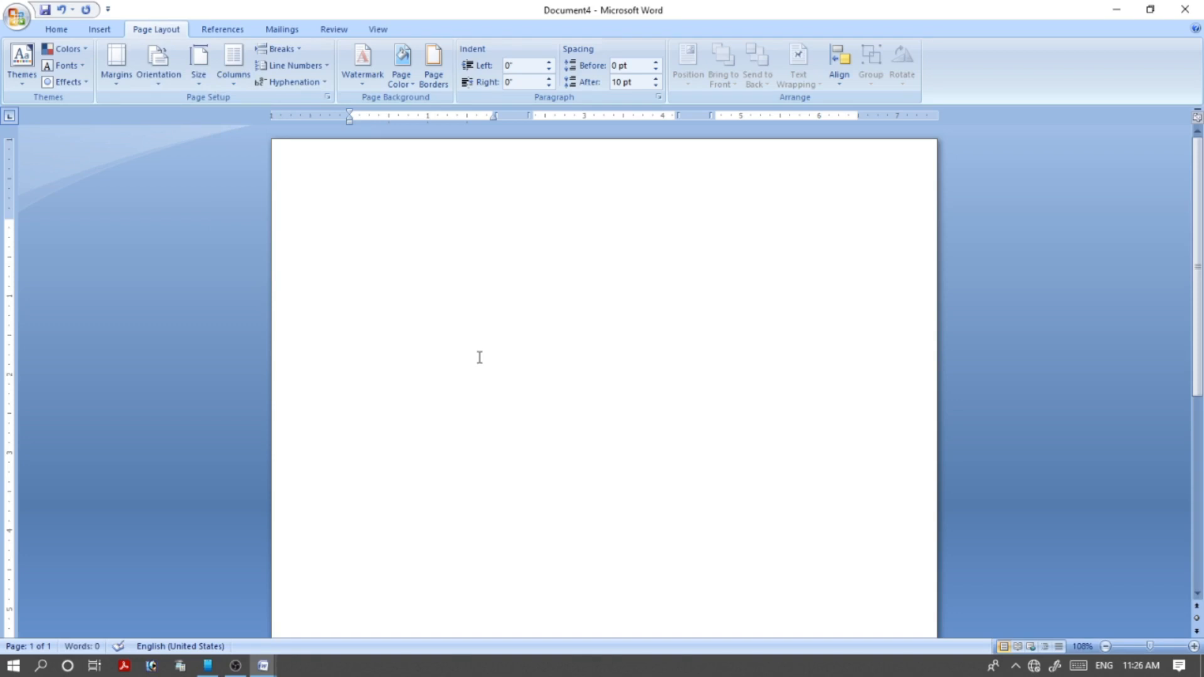
# - Enter "1st Form" at the start of the first column
pyautogui.write('1st Form')
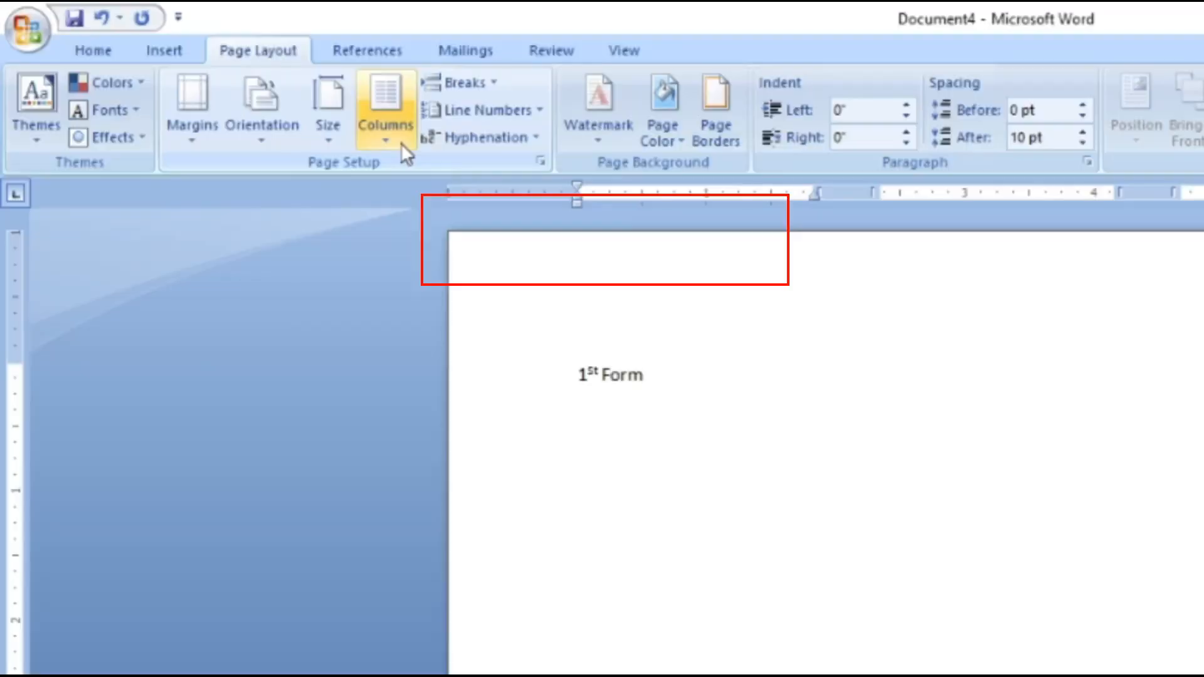
# - Insert a column break after "1st Form" and enter "2nd form" at the start of the second column
pyautogui.click(488, 86)
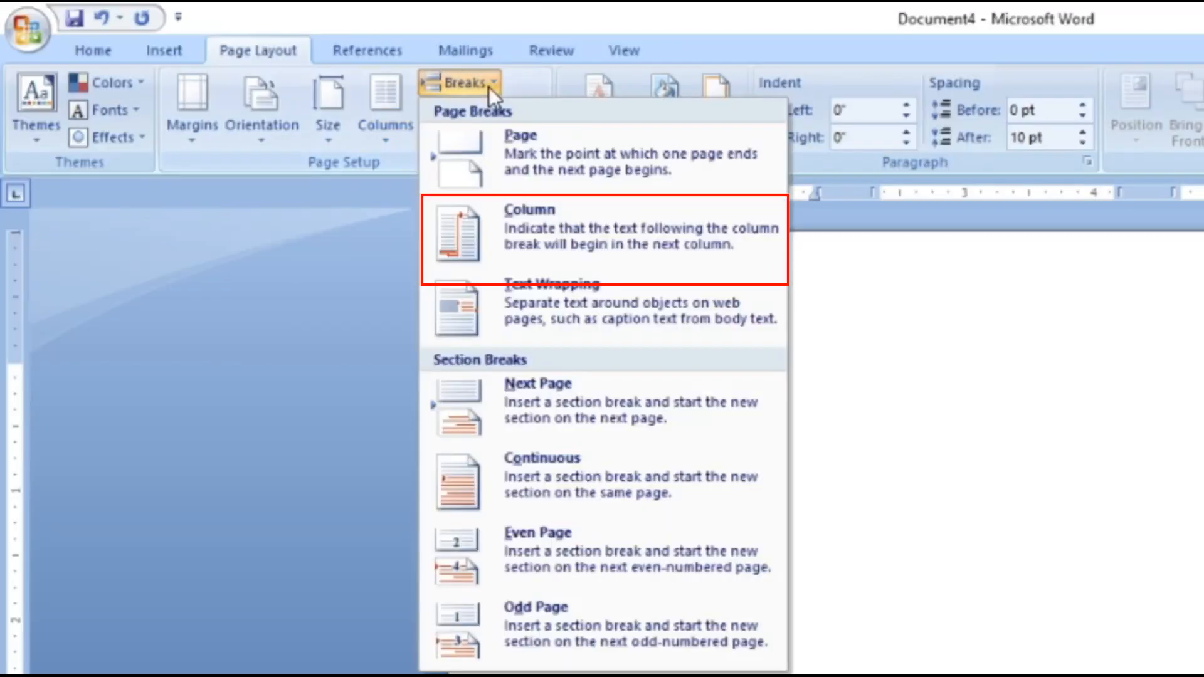
pyautogui.click(551, 223)
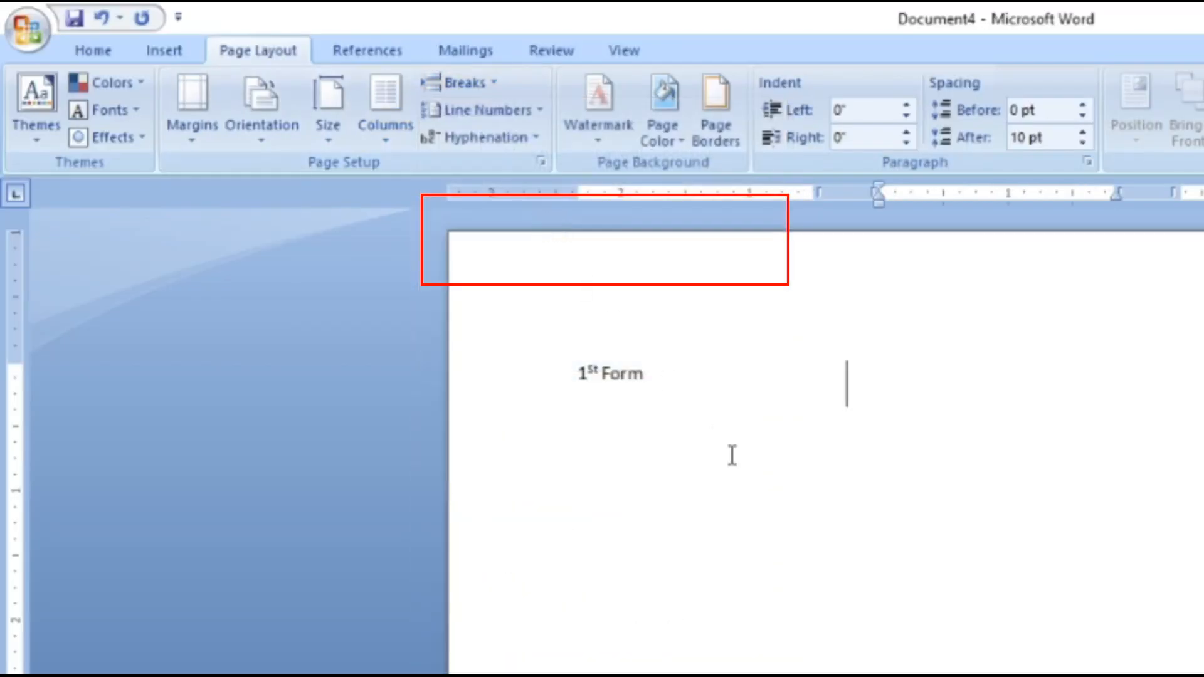
pyautogui.write('2')
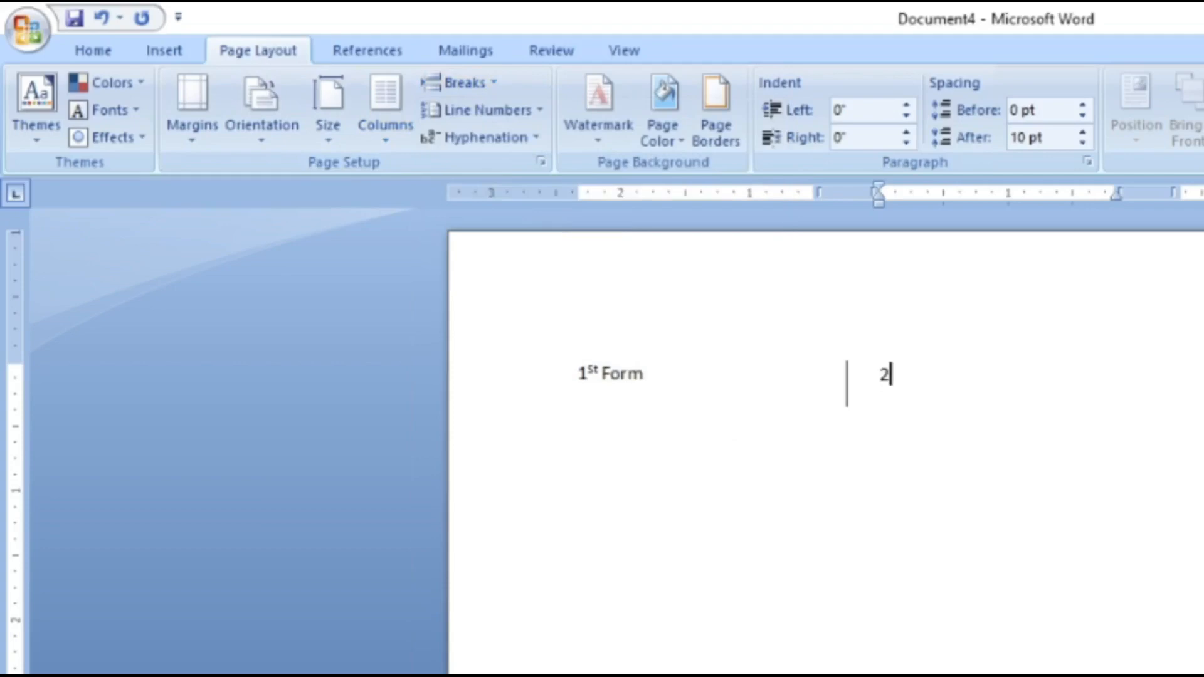
pyautogui.write('nd form')
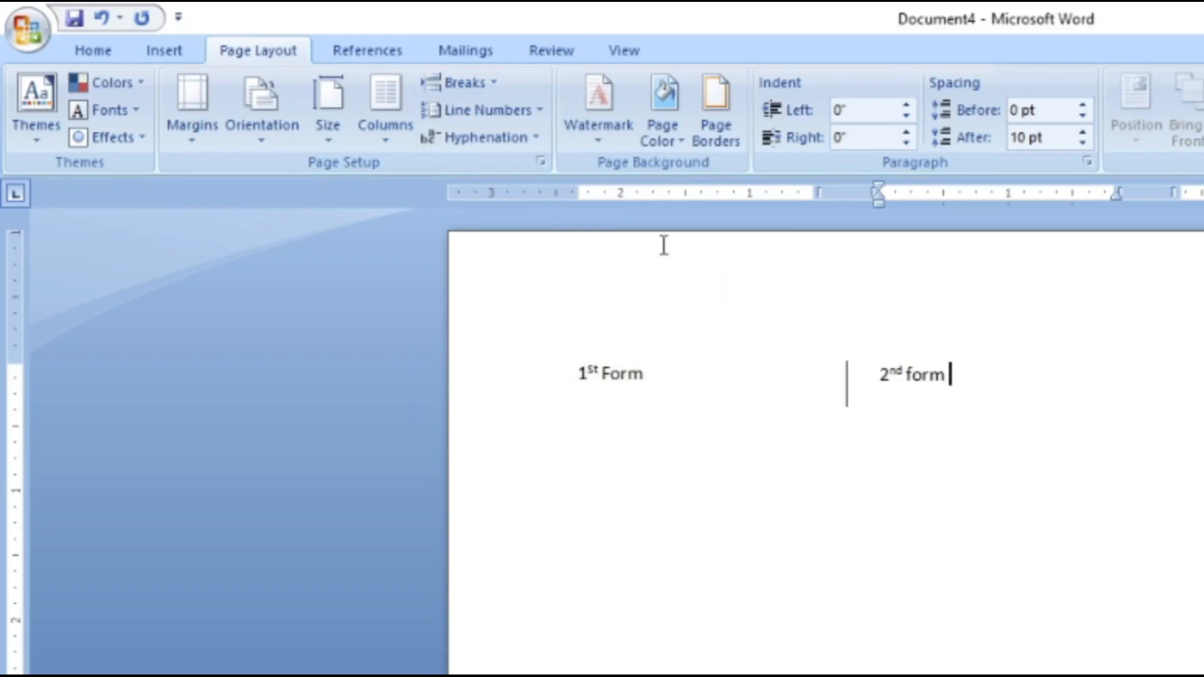
# - Insert a column break after "2nd form" and enter "3rd Form" at the start of the third column
pyautogui.click(493, 82)
pyautogui.click(522, 210)
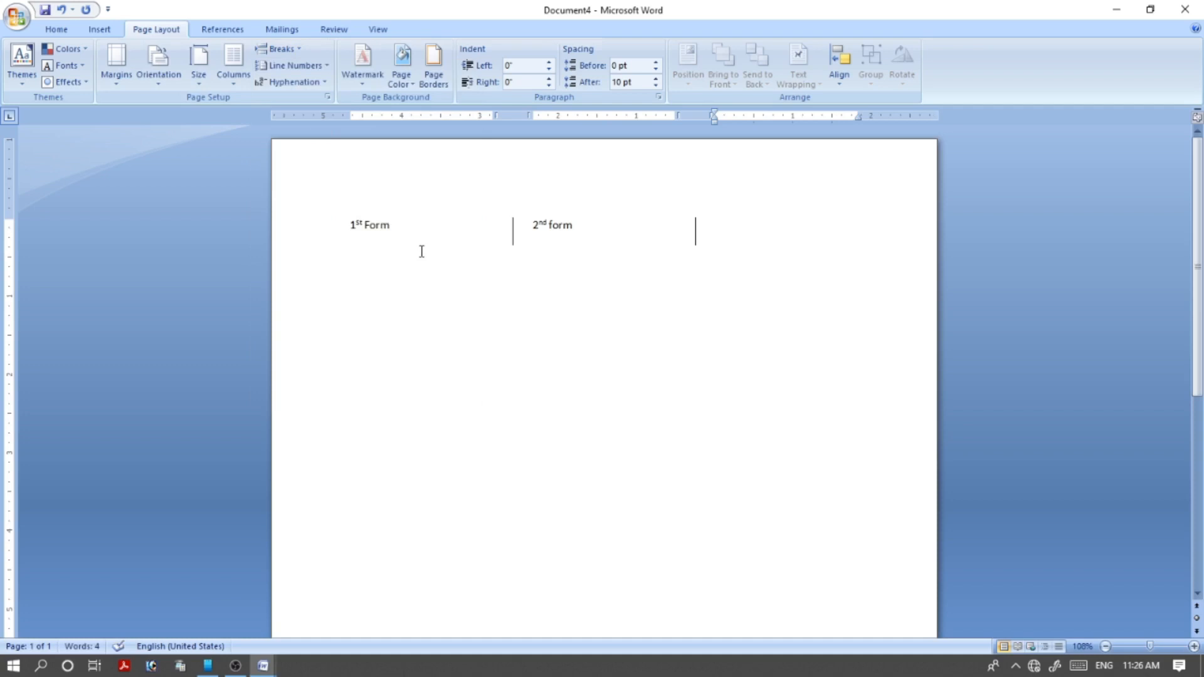
pyautogui.write('3rd Form')
# - Enter "GO" on a new line below the "1st Form" heading
pyautogui.click(372, 292)
pyautogui.press('Return')
pyautogui.write('GO')
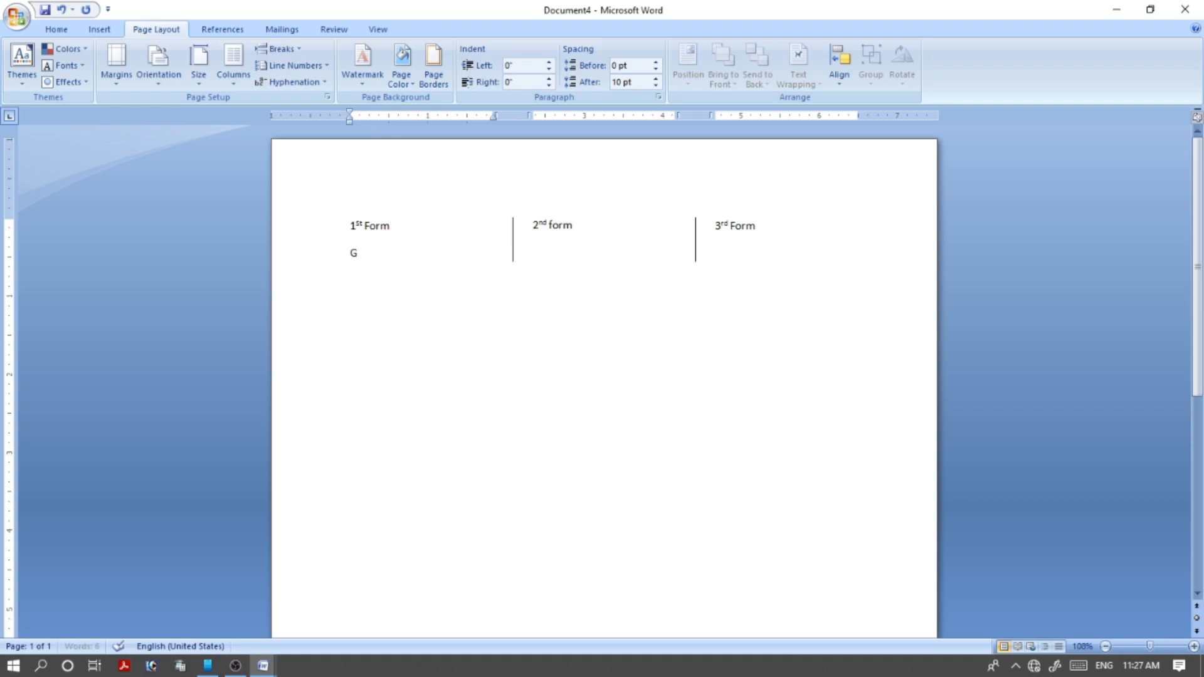
# - Enter "Went" on a new line below the "2nd form" heading
pyautogui.doubleClick(547, 261)
pyautogui.click(548, 258)
pyautogui.click(586, 233)
pyautogui.press('Return')
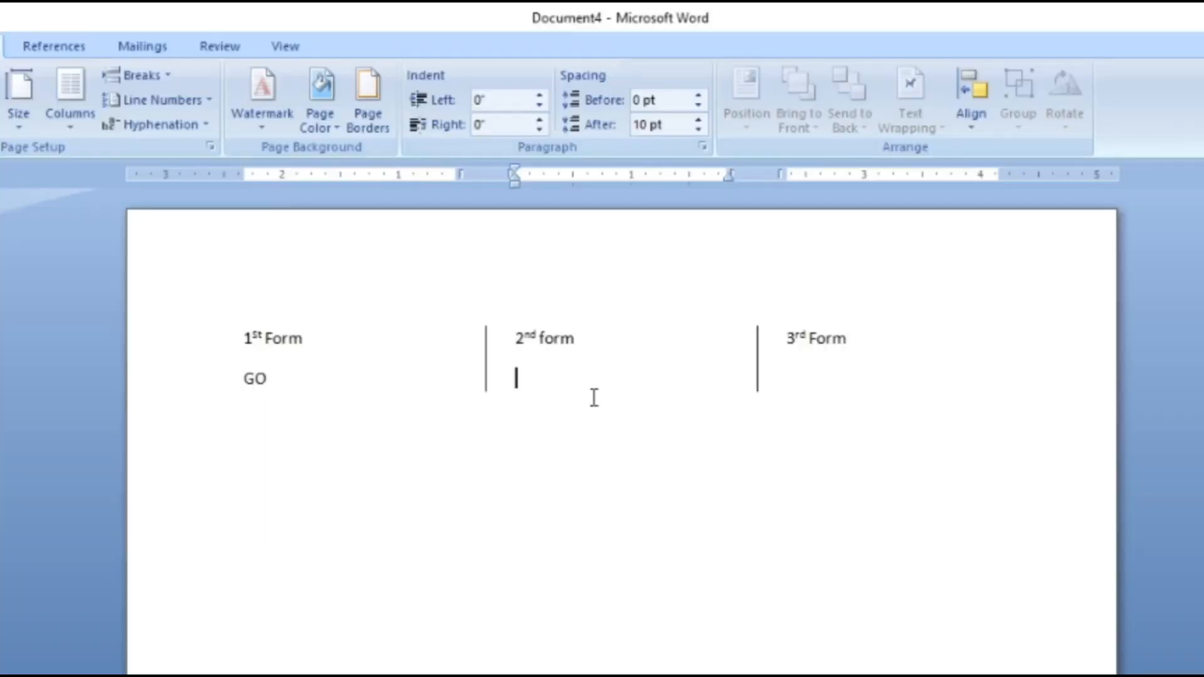
pyautogui.write('Wenr')
pyautogui.press('BackSpace')
pyautogui.write('t')
# - Enter "Gone" on a new line below the "3rd Form" heading and add an empty line after it
pyautogui.click(799, 393)
pyautogui.click(884, 356)
pyautogui.press('Return')
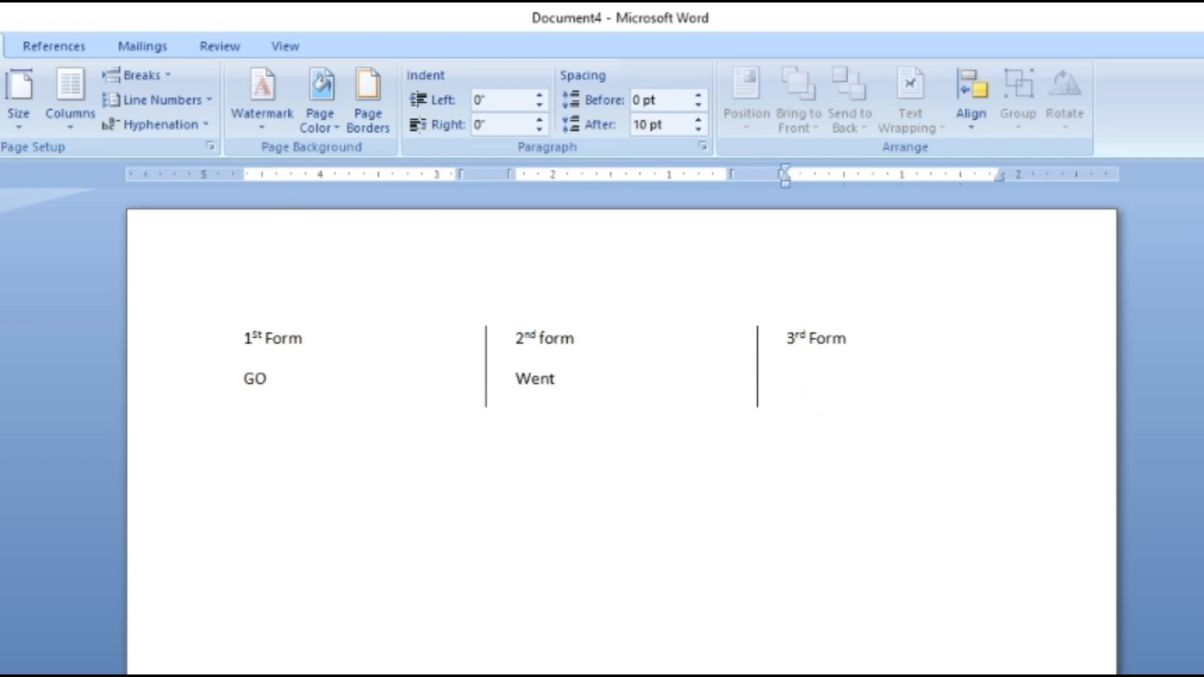
pyautogui.write('Gone')
pyautogui.click(720, 455)
pyautogui.click(825, 384)
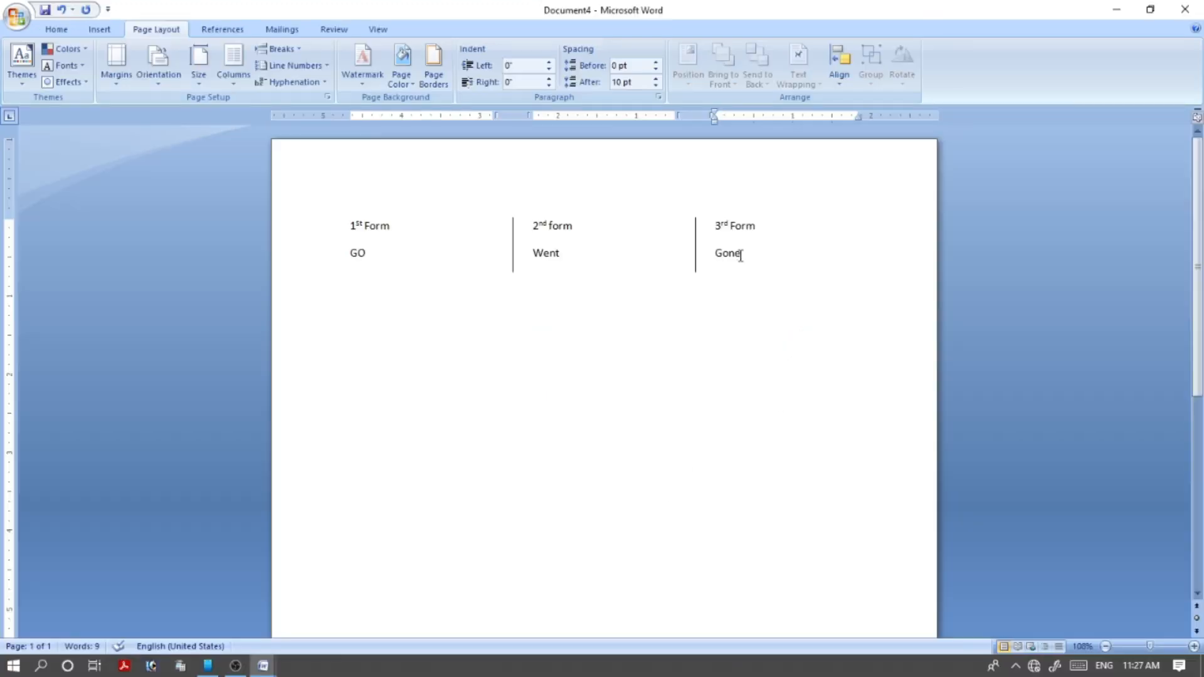
pyautogui.press('Return')
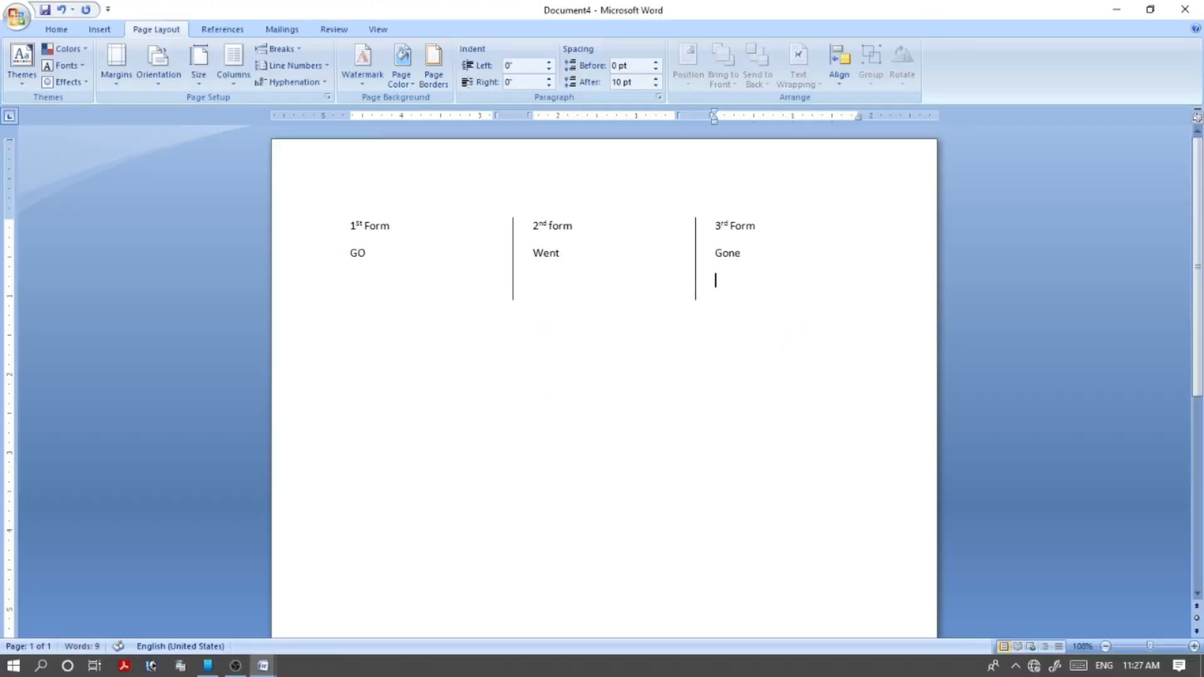